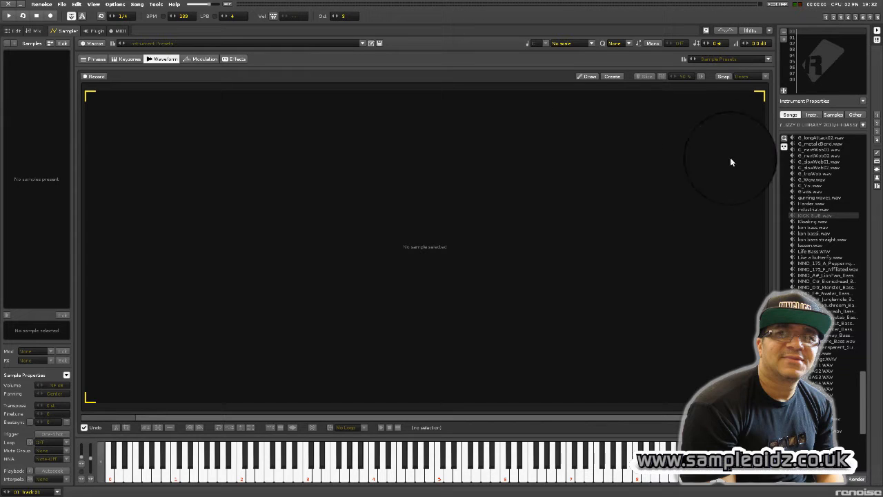
# Load KICK SUB.wav from the 100 Sick Bass Sounds folder inside the library's ++BASS folder.
pyautogui.scroll(8, 814, 169)
pyautogui.scroll(10, 814, 166)
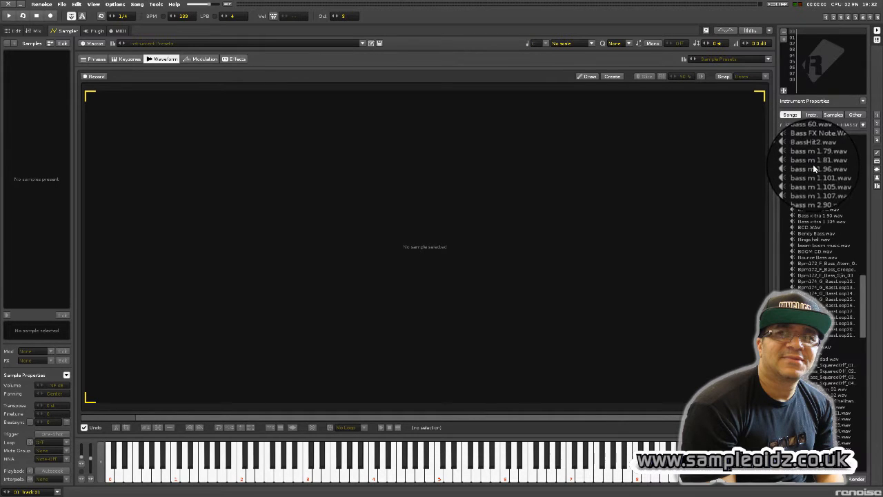
pyautogui.scroll(4, 812, 162)
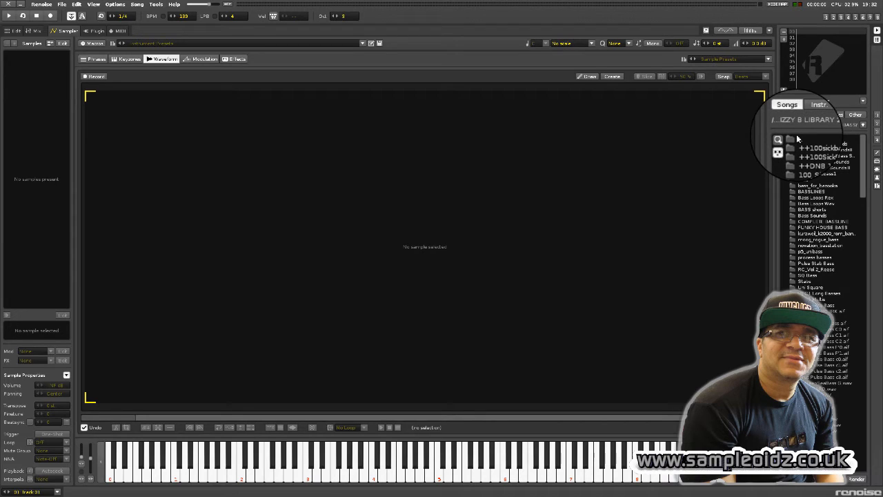
pyautogui.doubleClick(798, 139)
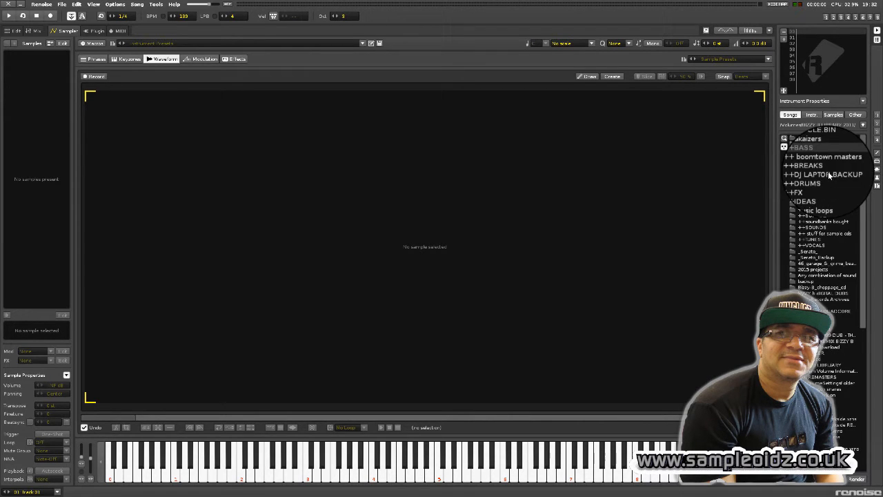
pyautogui.doubleClick(803, 157)
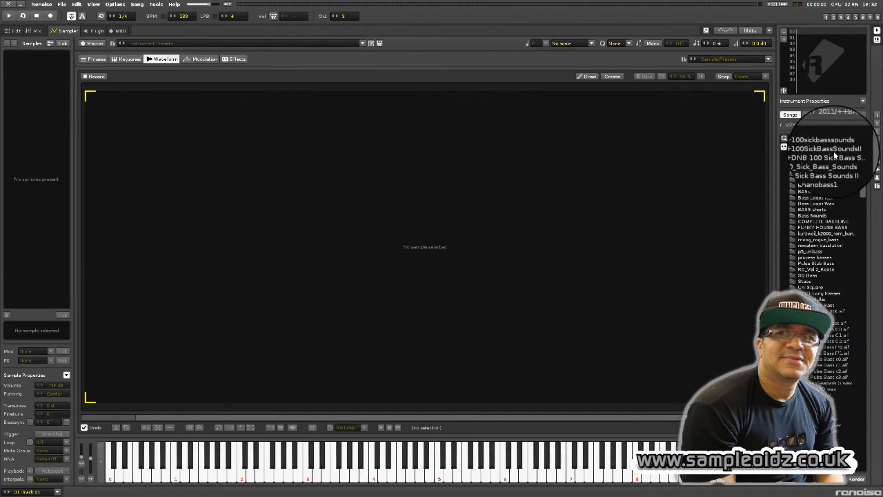
pyautogui.doubleClick(828, 150)
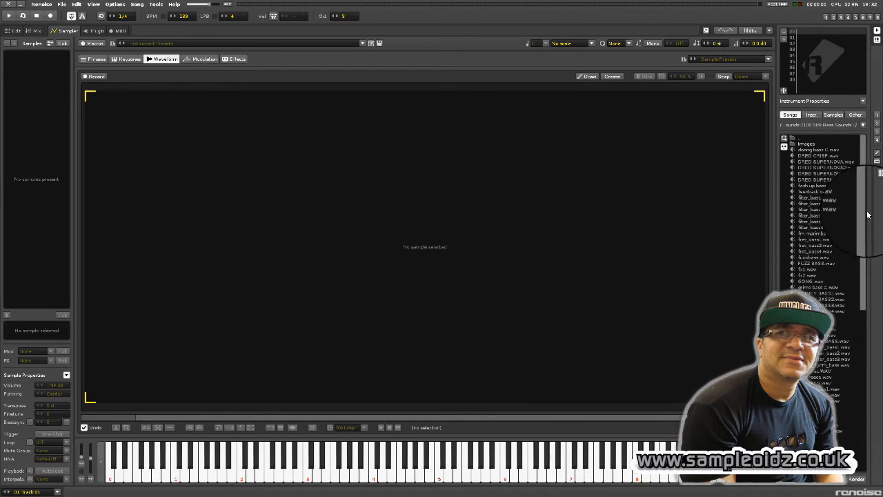
pyautogui.moveTo(864, 226); pyautogui.dragTo(868, 388)
pyautogui.doubleClick(817, 168)
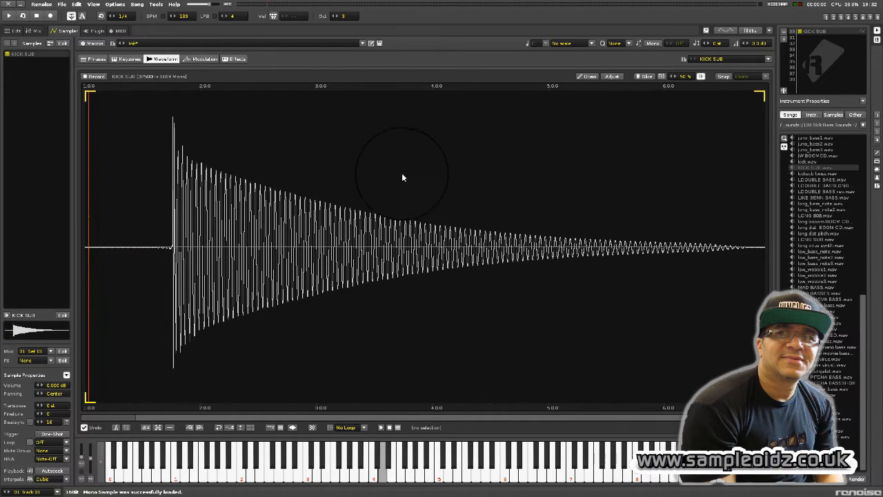
# Delete the silent lead-in before the attack of the KICK SUB waveform and audition the trimmed sample.
pyautogui.moveTo(170, 246); pyautogui.dragTo(4, 276)
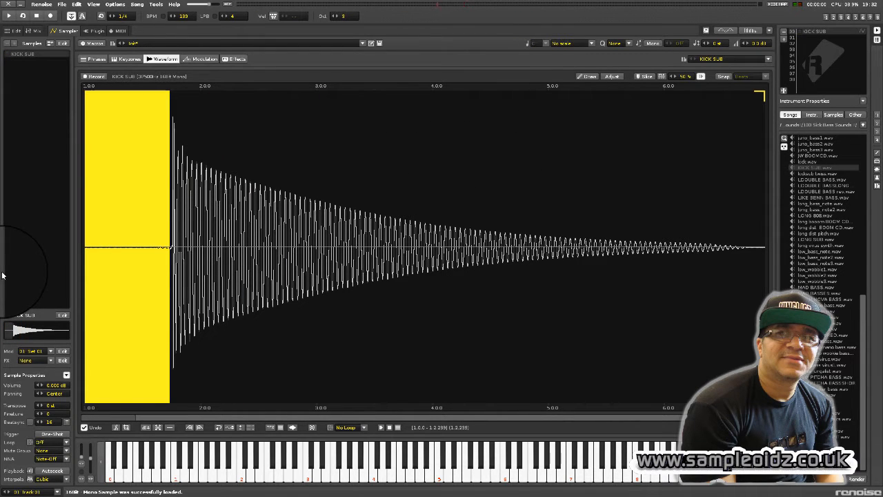
pyautogui.press('Delete')
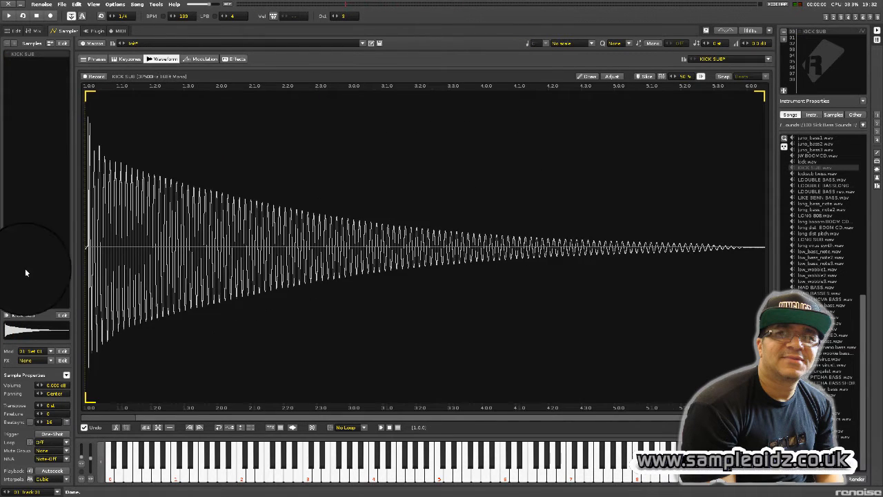
pyautogui.scroll(5, 98, 262)
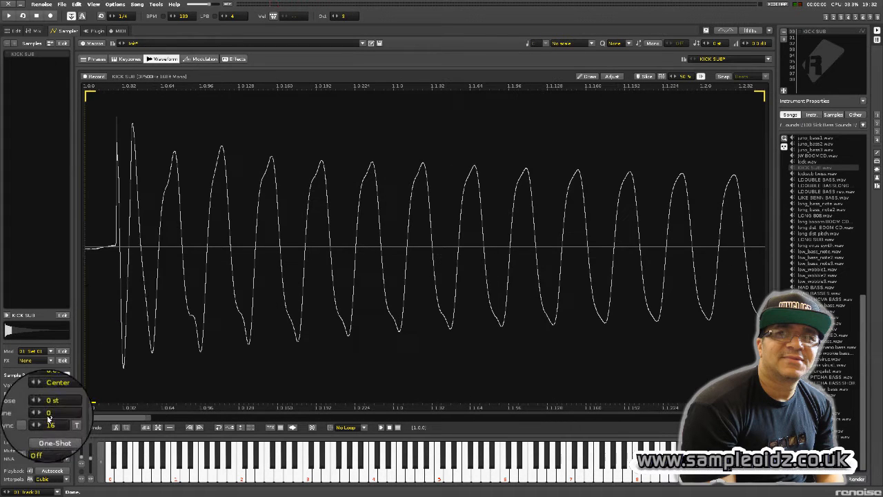
pyautogui.press('q')
pyautogui.press('q')
pyautogui.press('q')
pyautogui.press('q')
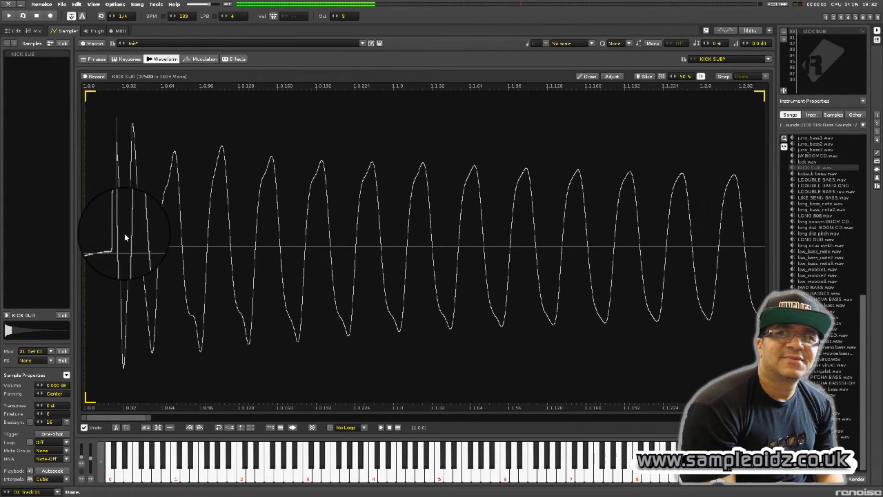
pyautogui.press('q')
# Remove the remaining short flat sliver at the start of the sample so that it begins on the attack.
pyautogui.moveTo(116, 244); pyautogui.dragTo(34, 254)
pyautogui.press('q')
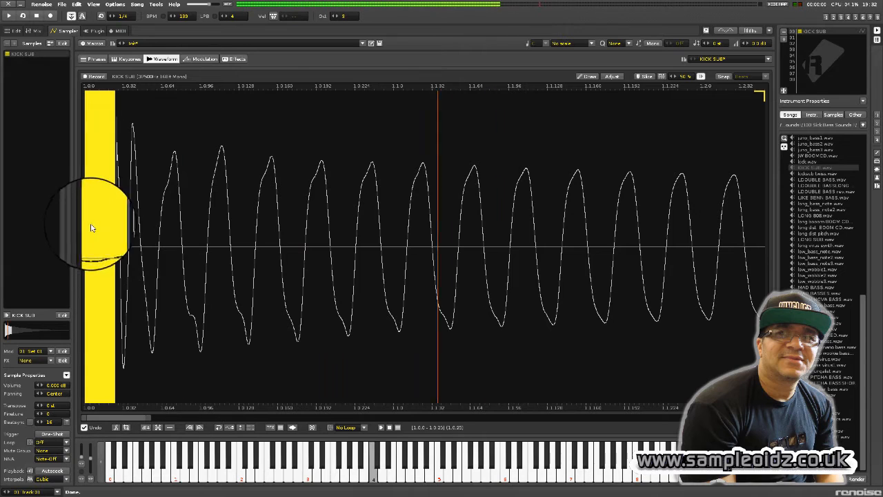
pyautogui.rightClick(92, 228)
pyautogui.click(178, 233)
pyautogui.scroll(-5, 371, 197)
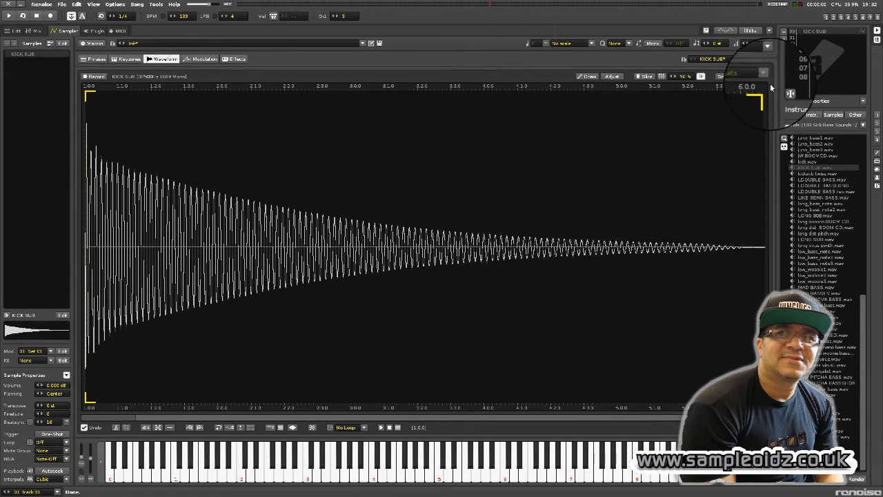
# Run Easy Tune on all samples of the KICK SUB instrument and audition the tuned sound.
pyautogui.rightClick(811, 31)
pyautogui.moveTo(766, 230)
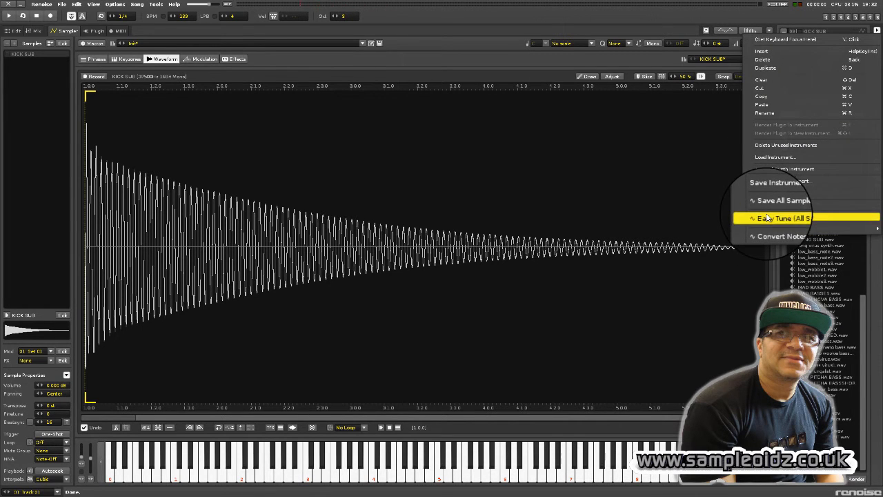
pyautogui.click(768, 218)
pyautogui.press('x')
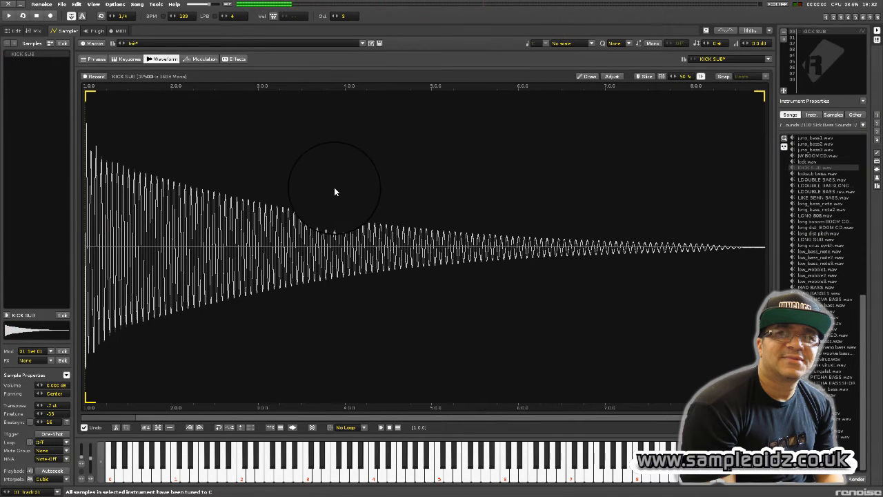
pyautogui.press('q')
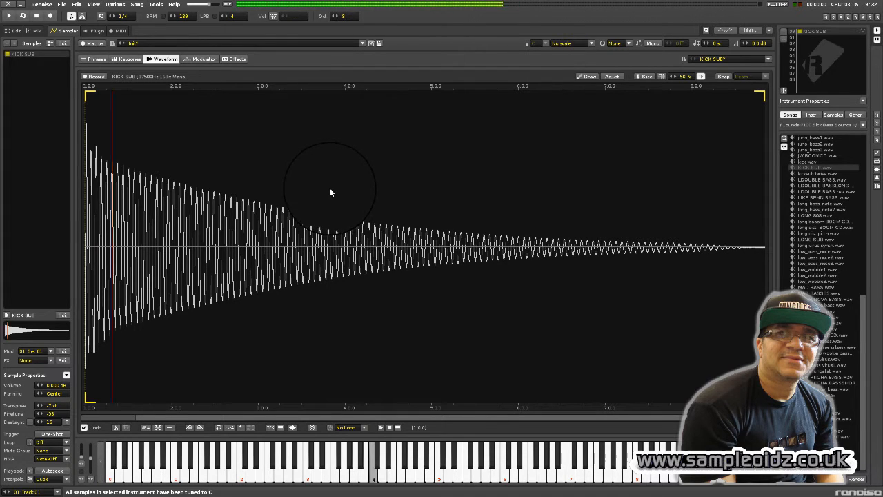
pyautogui.press('y')
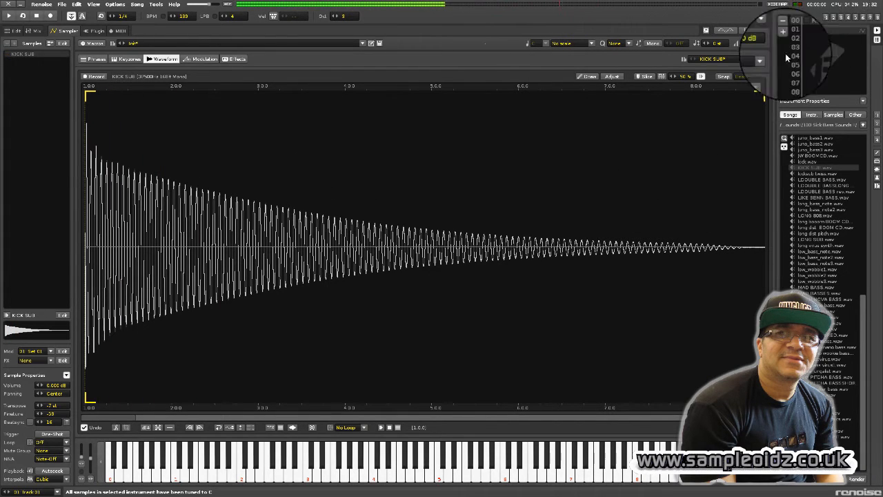
# Load the AU plugin Massive from the Native Instruments group into the empty instrument slot 01.
pyautogui.click(818, 52)
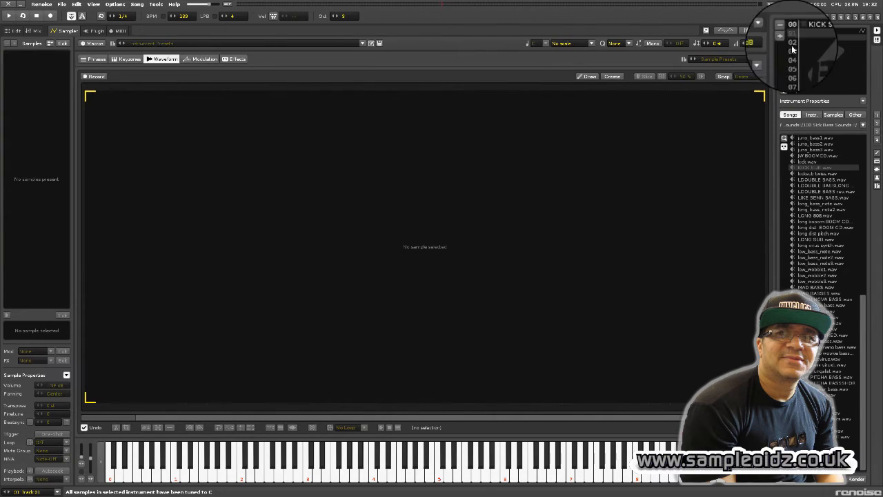
pyautogui.click(364, 40)
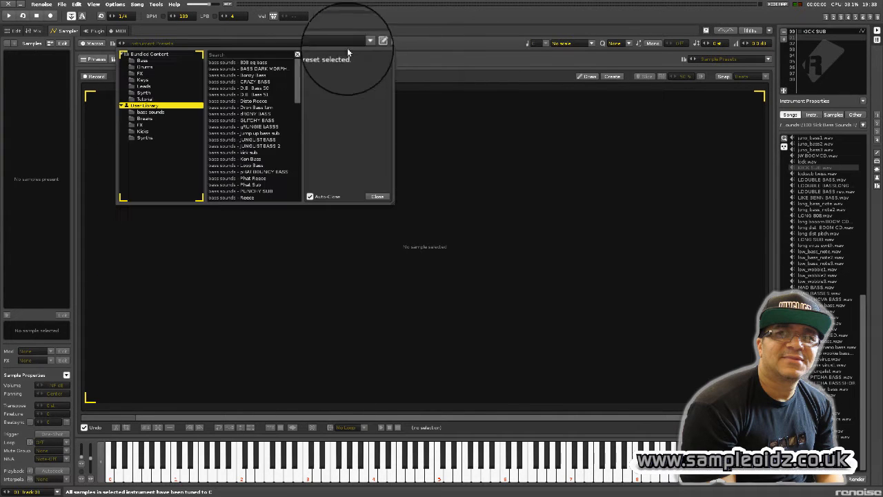
pyautogui.click(376, 196)
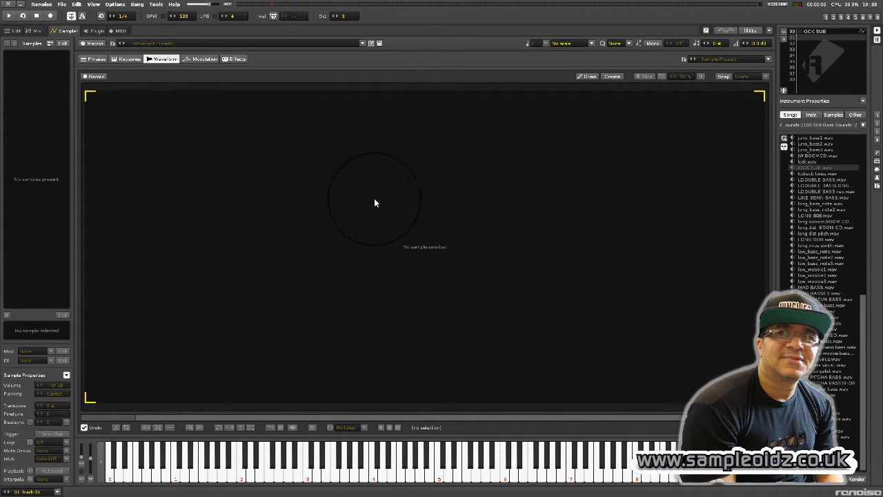
pyautogui.click(96, 31)
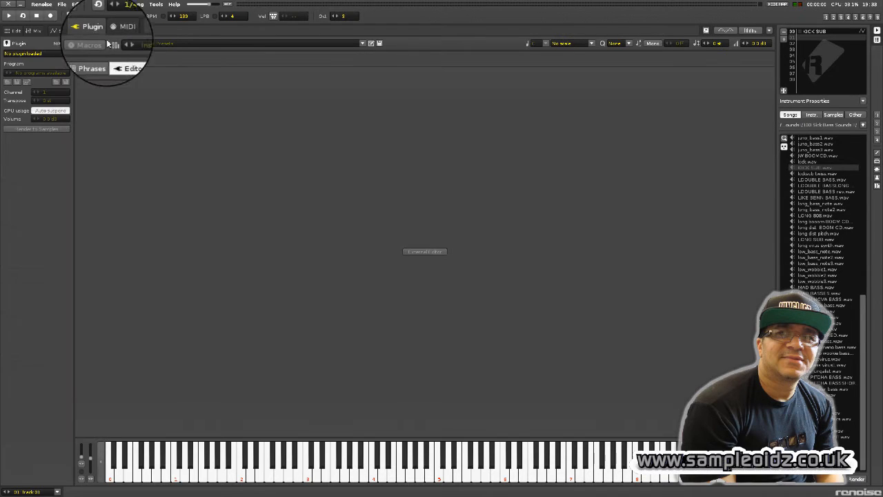
pyautogui.click(63, 55)
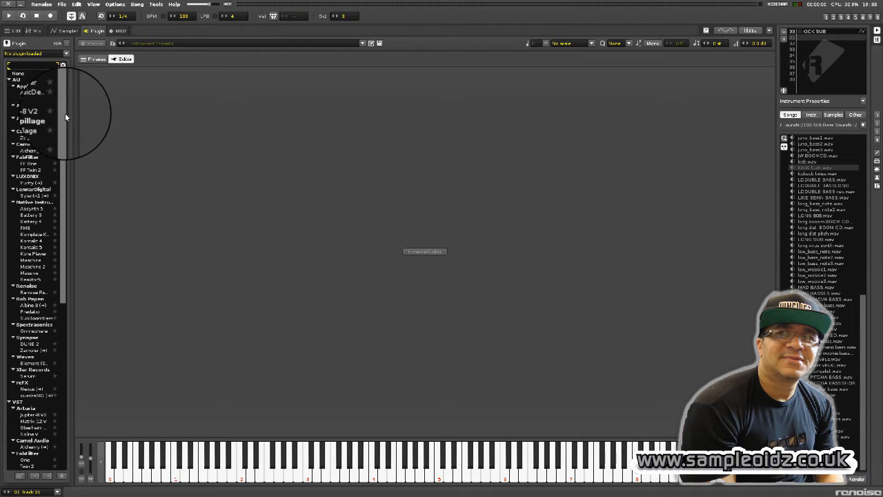
pyautogui.moveTo(65, 114); pyautogui.dragTo(64, 147)
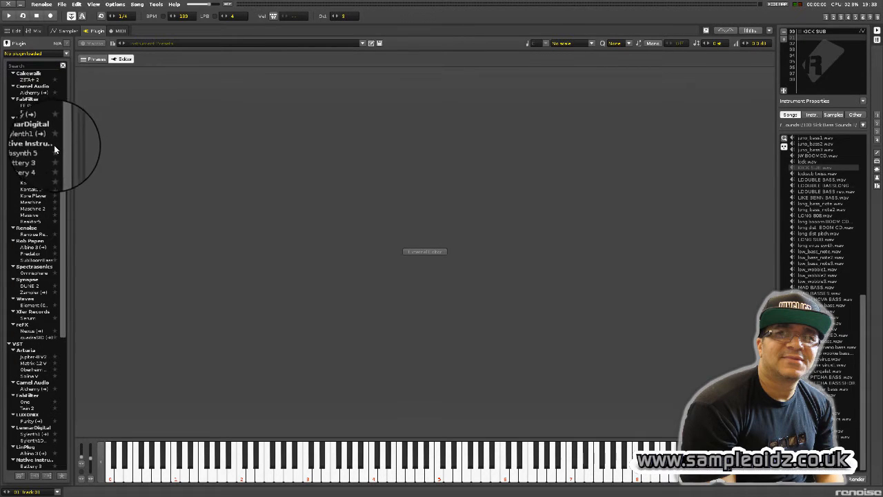
pyautogui.doubleClick(30, 211)
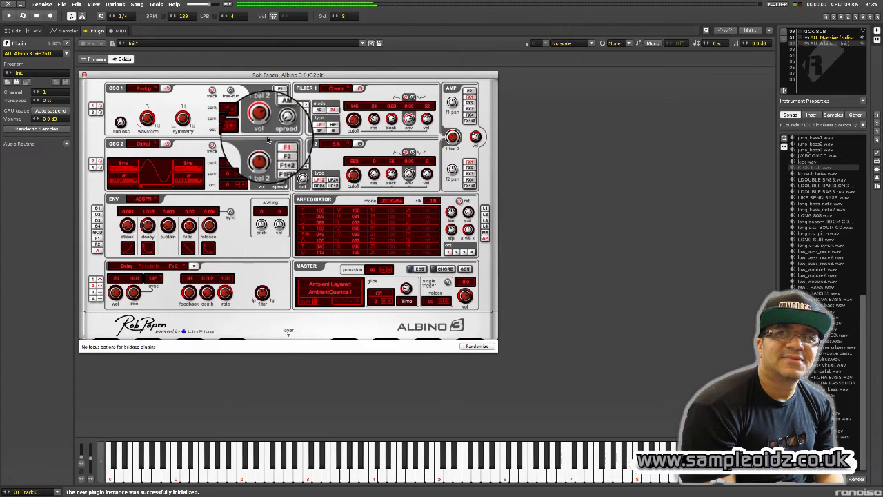
# Switch Albino 3 to the Dance Leads bank, choose the 1-2 HardStack preset and close the plugin editor.
pyautogui.click(334, 287)
pyautogui.click(334, 287)
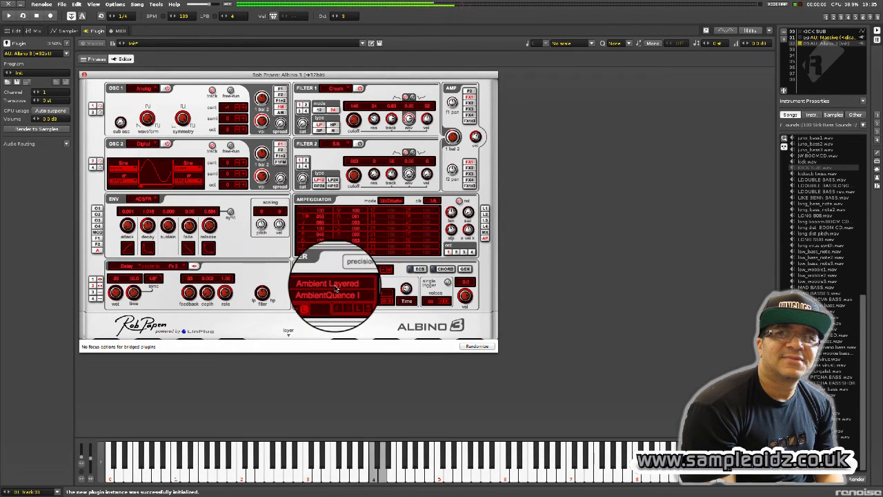
pyautogui.click(335, 285)
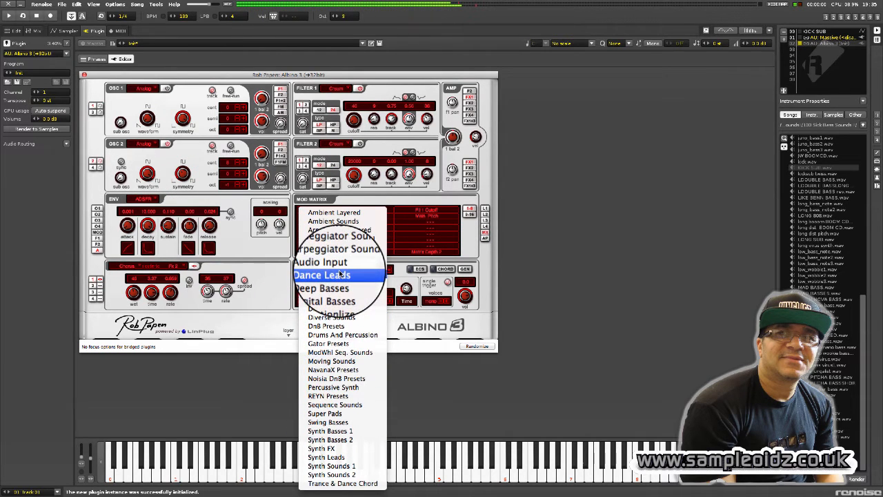
pyautogui.click(340, 274)
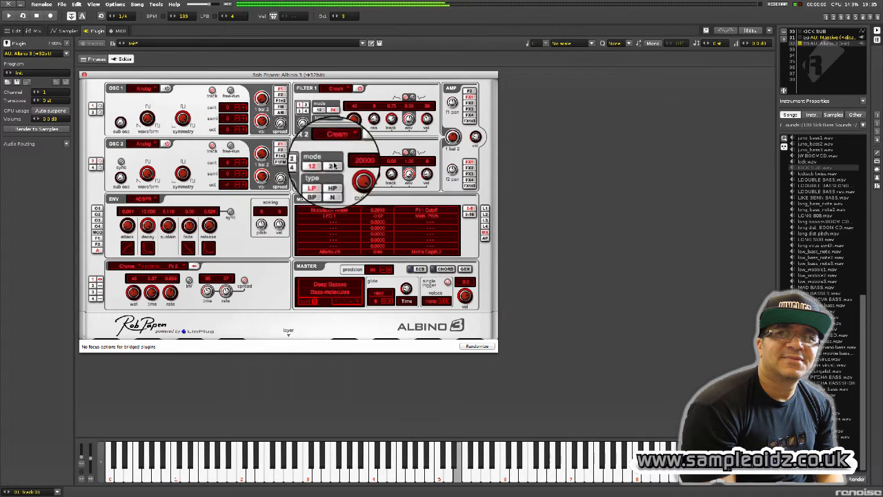
pyautogui.click(344, 304)
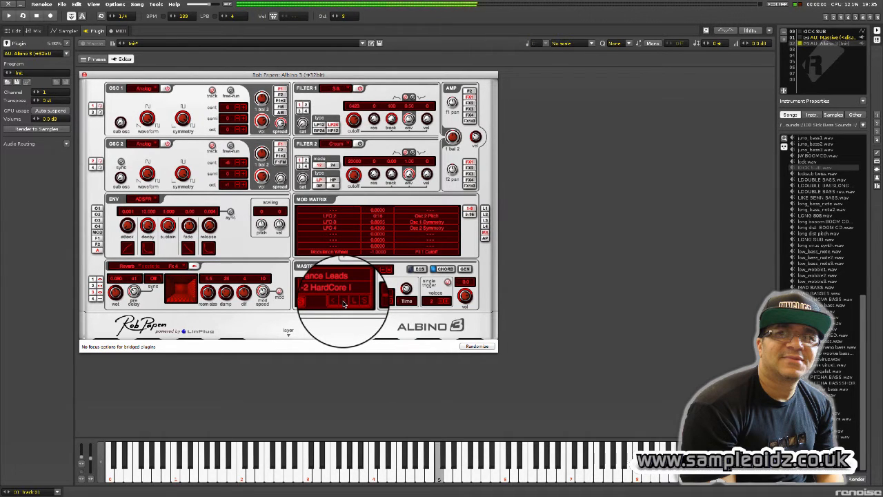
pyautogui.click(345, 304)
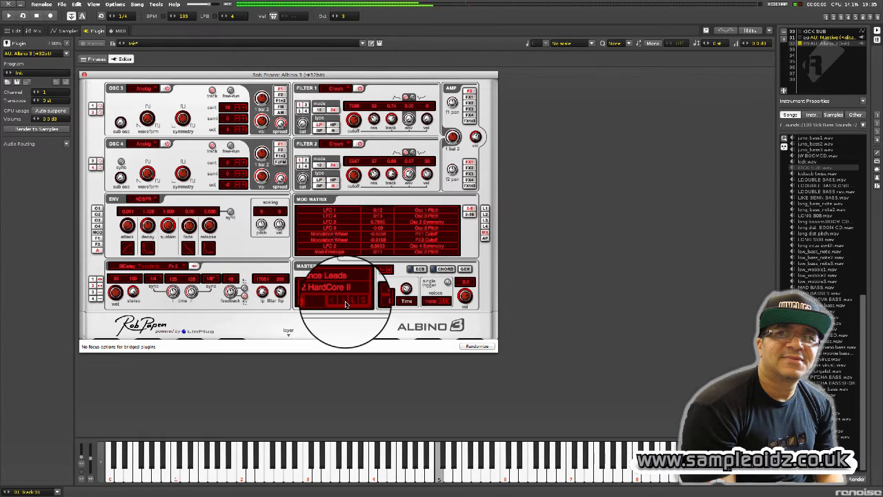
pyautogui.click(345, 303)
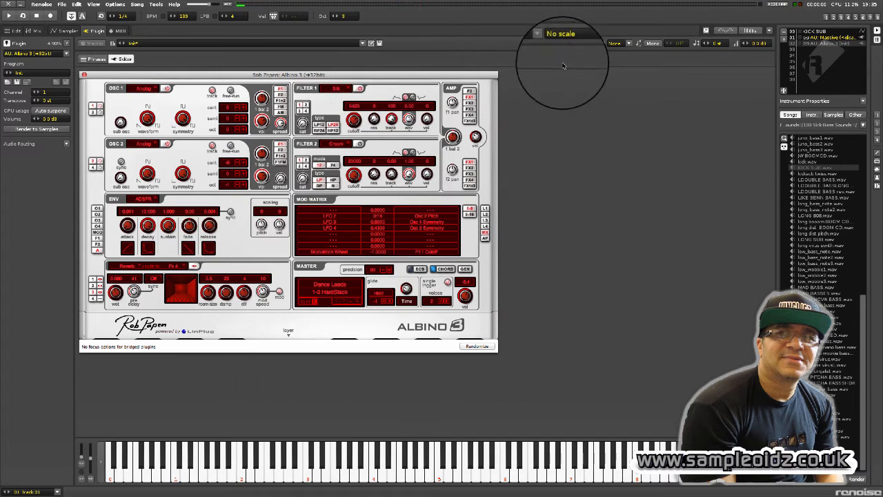
pyautogui.click(80, 73)
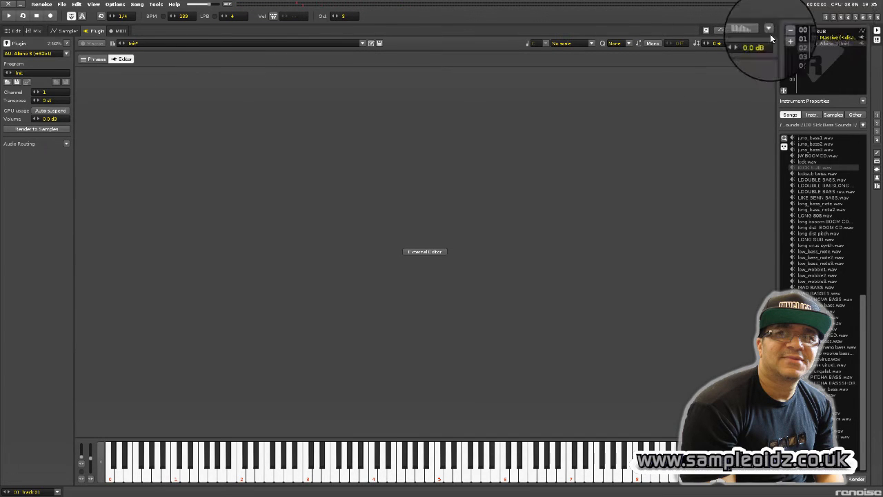
# In the pattern editor, set the octave to 4 and record a C-5 note with instrument 02 on Track 01's first row.
pyautogui.click(826, 18)
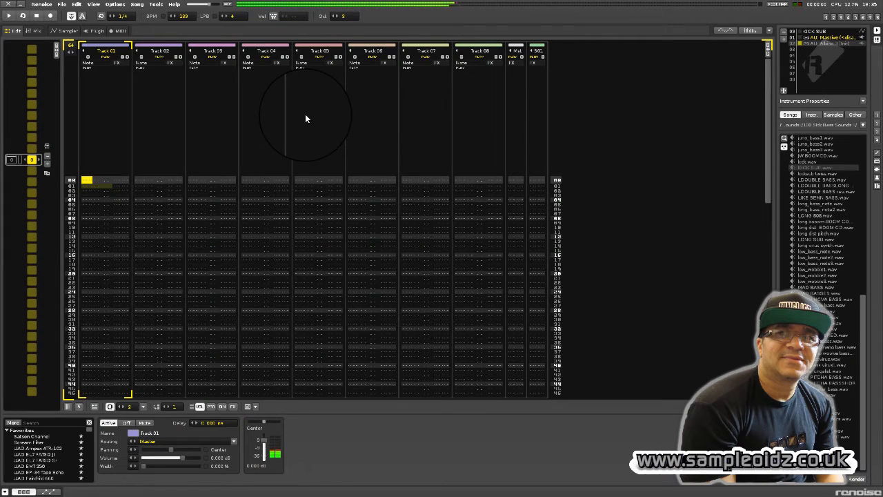
pyautogui.press('KP_Multiply')
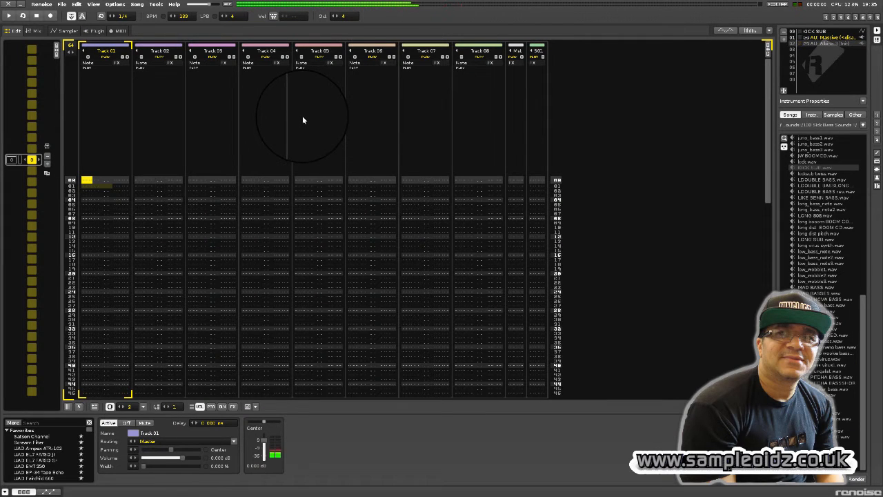
pyautogui.press('Escape')
pyautogui.press('z')
pyautogui.press('space')
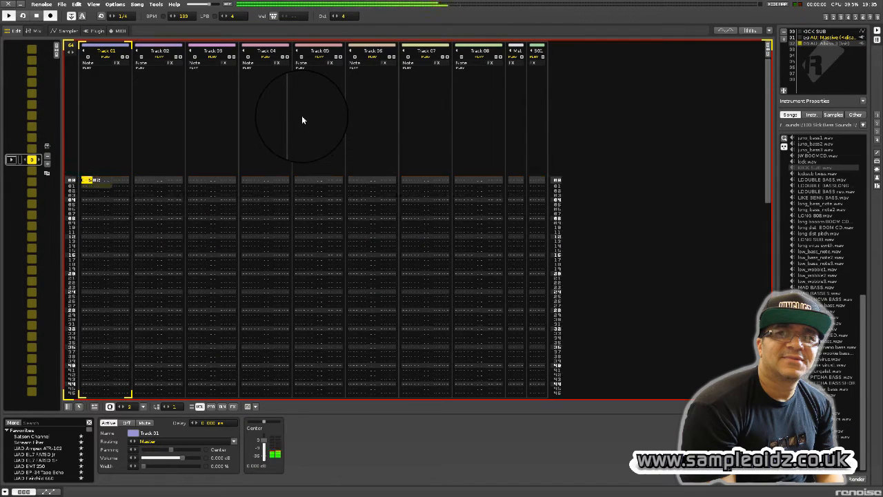
pyautogui.press('Escape')
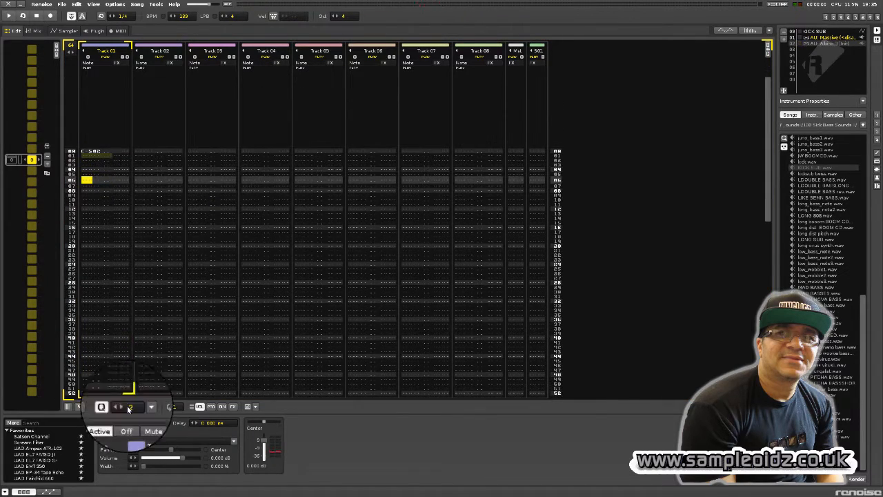
# Search the effects for "pro", add FF Pro-Q 2 to Track 01 and open its external editor.
pyautogui.click(55, 423)
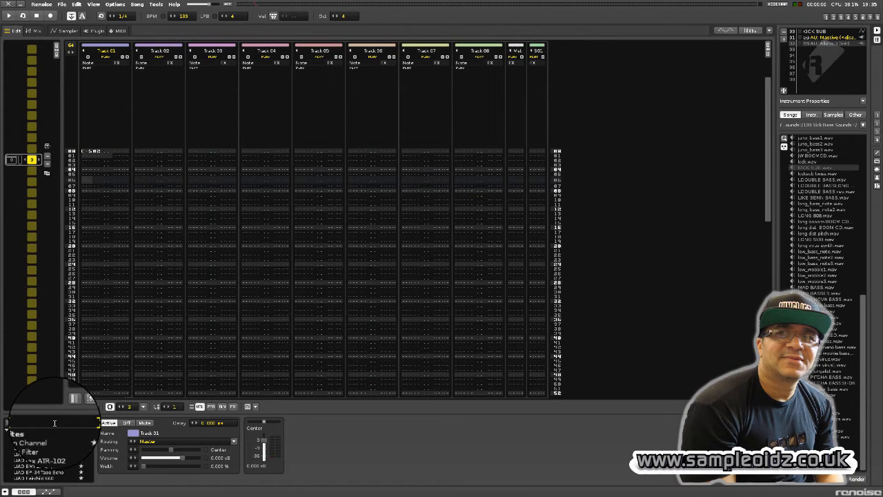
pyautogui.write('pro')
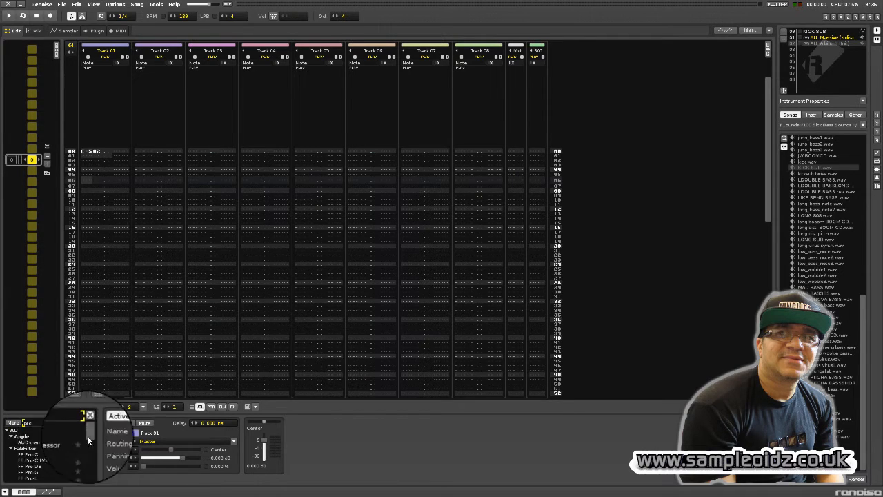
pyautogui.moveTo(91, 435); pyautogui.dragTo(90, 440)
pyautogui.doubleClick(41, 460)
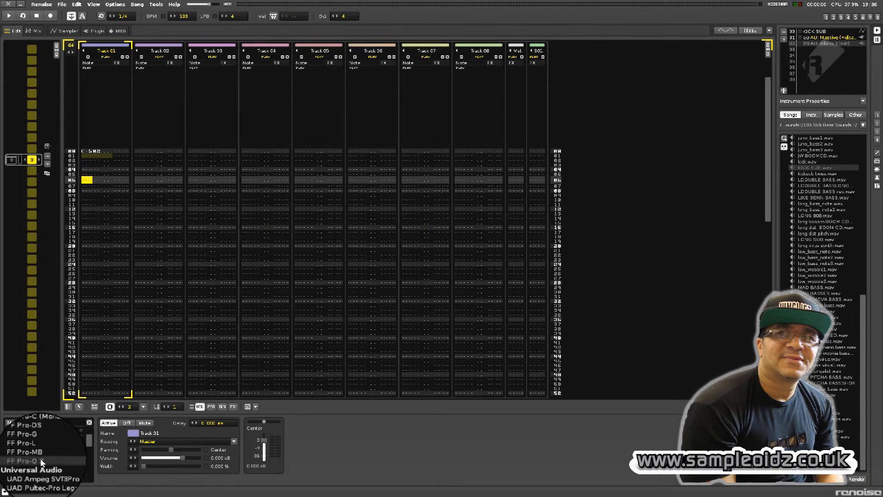
pyautogui.click(301, 423)
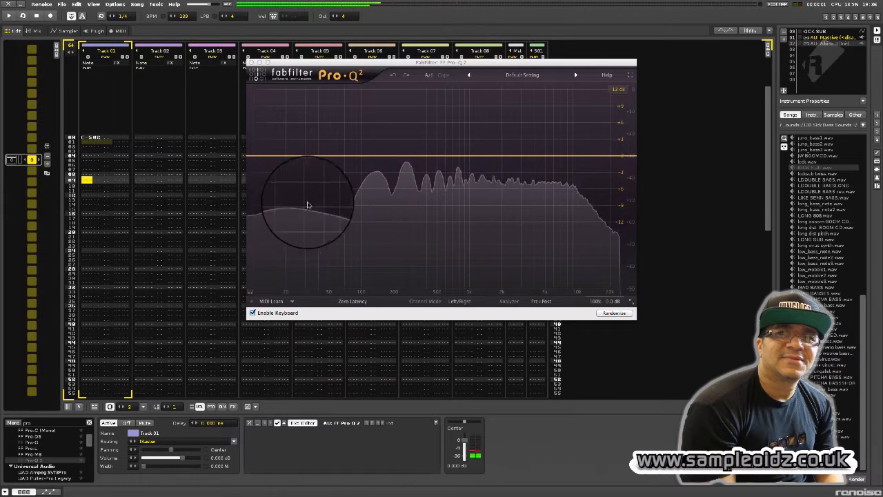
# Add an EQ band at about 48 Hz, shape it as a Low Cut and set its slope to 96 dB/oct.
pyautogui.click(327, 156)
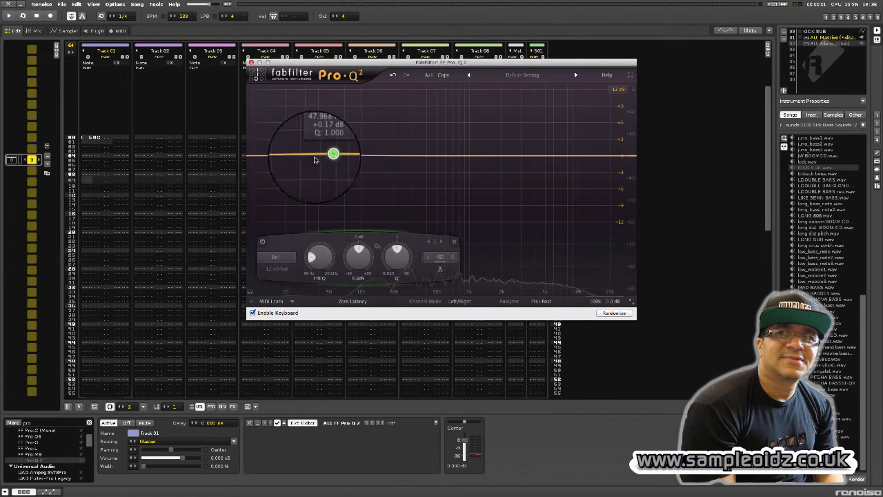
pyautogui.click(271, 243)
pyautogui.click(286, 289)
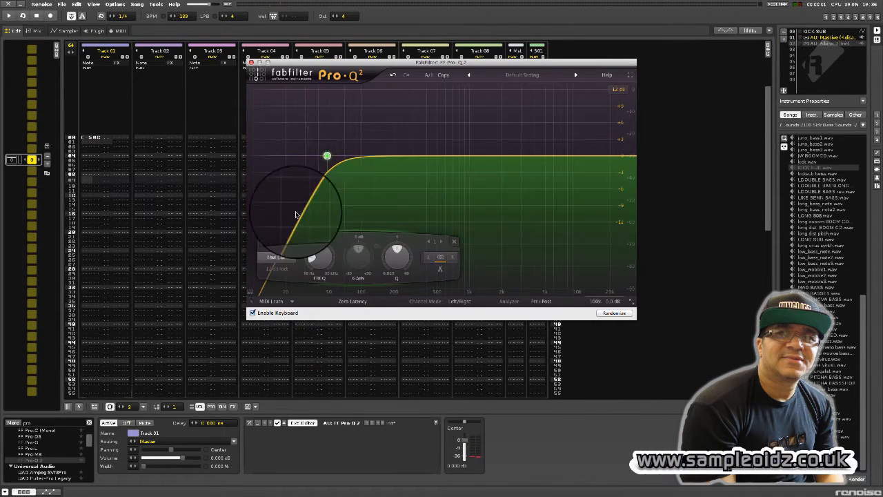
pyautogui.rightClick(327, 157)
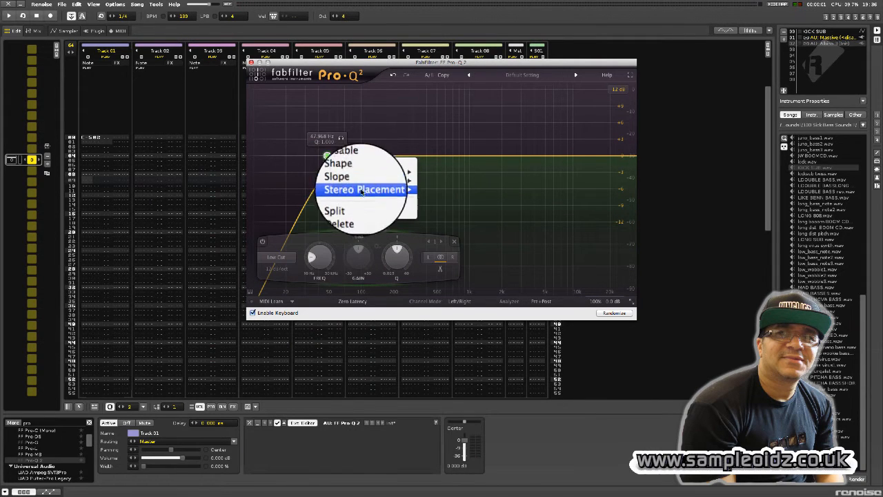
pyautogui.moveTo(368, 172)
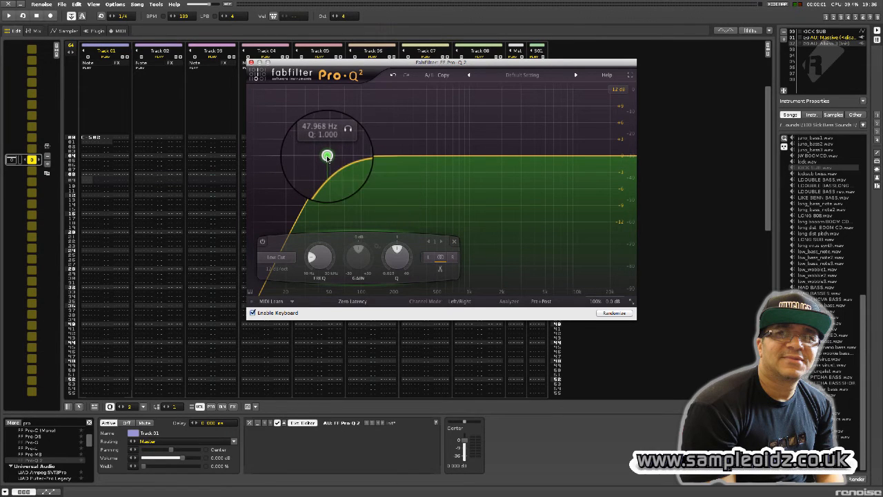
pyautogui.rightClick(327, 157)
pyautogui.moveTo(352, 174)
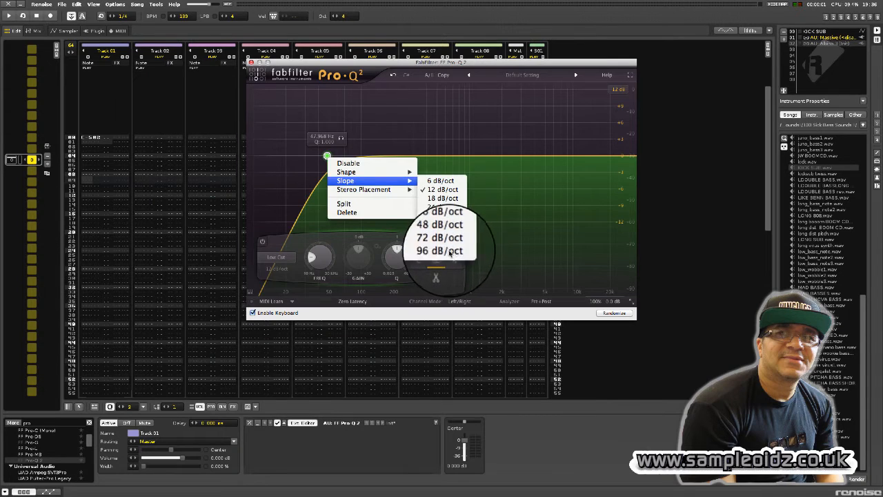
pyautogui.click(452, 242)
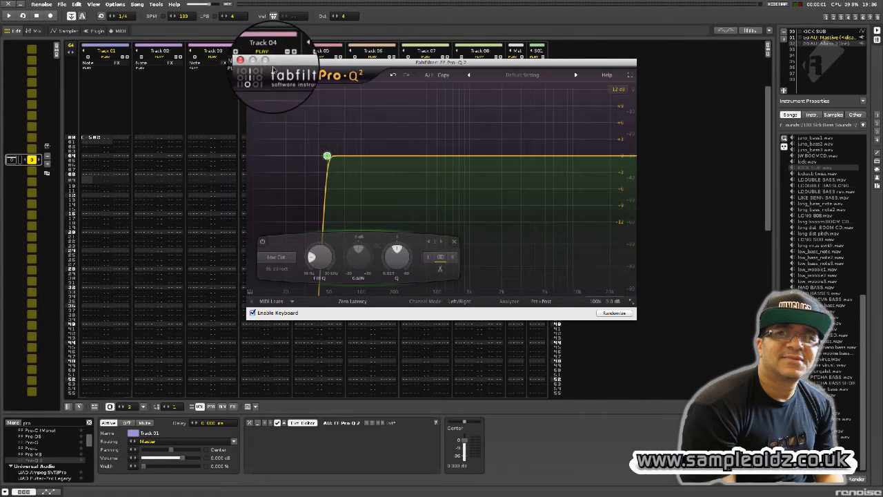
# Move the Pro-Q 2 window out of the way and play the pattern to audition the filtered sound on Track 01.
pyautogui.moveTo(285, 63); pyautogui.dragTo(0, 46)
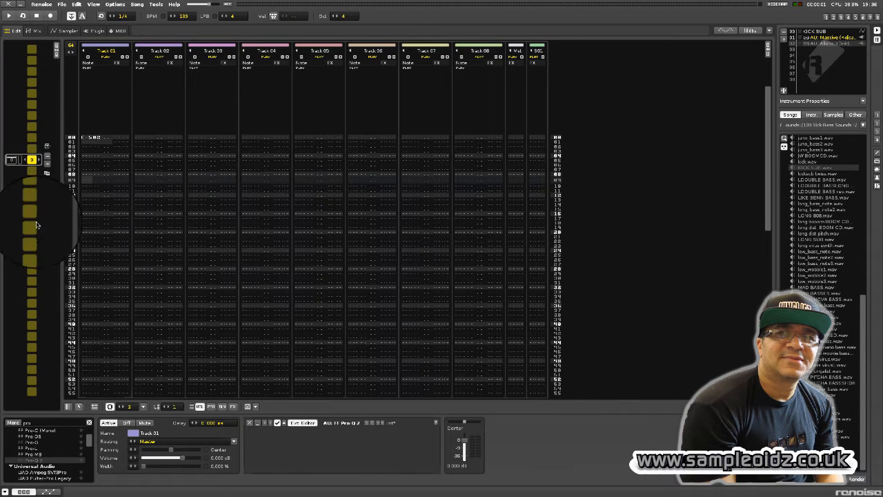
pyautogui.click(106, 238)
pyautogui.press('space')
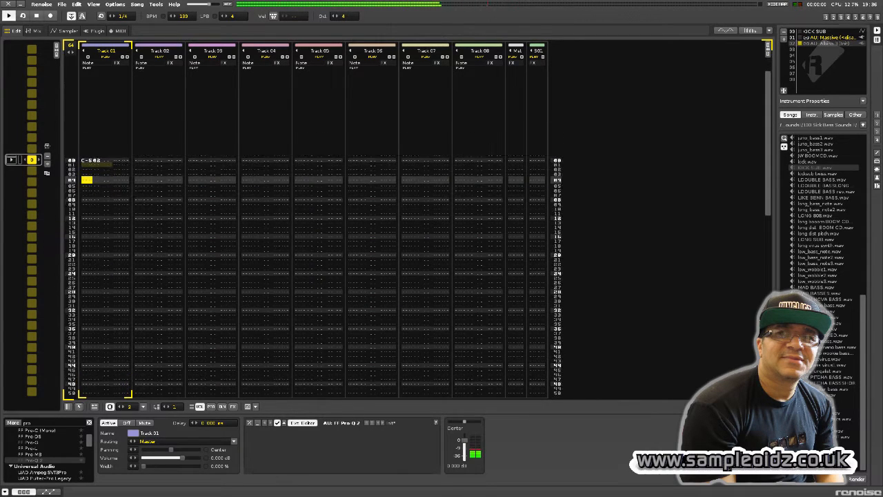
pyautogui.press('space')
# Bring the Pro-Q 2 window back beside Track 08 and raise the low-cut frequency to slightly above 100 Hz during playback.
pyautogui.moveTo(0, 52); pyautogui.dragTo(600, 123)
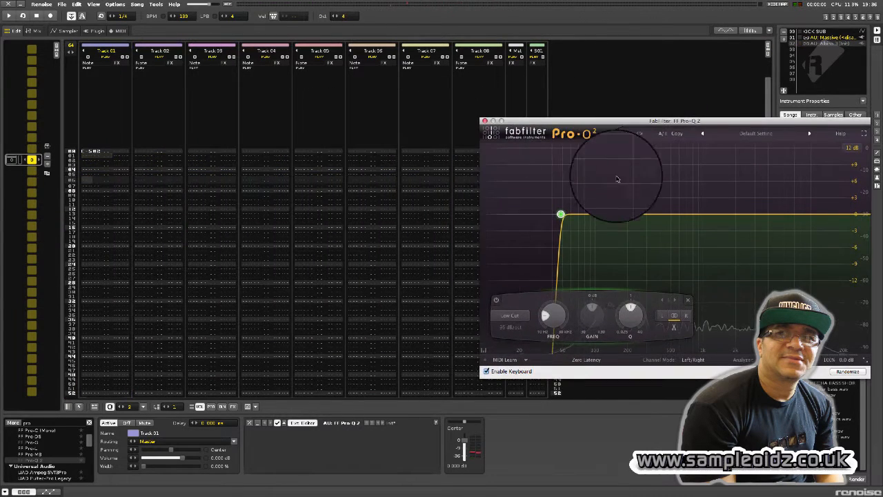
pyautogui.click(319, 221)
pyautogui.press('space')
pyautogui.moveTo(561, 215); pyautogui.dragTo(604, 216)
pyautogui.click(349, 189)
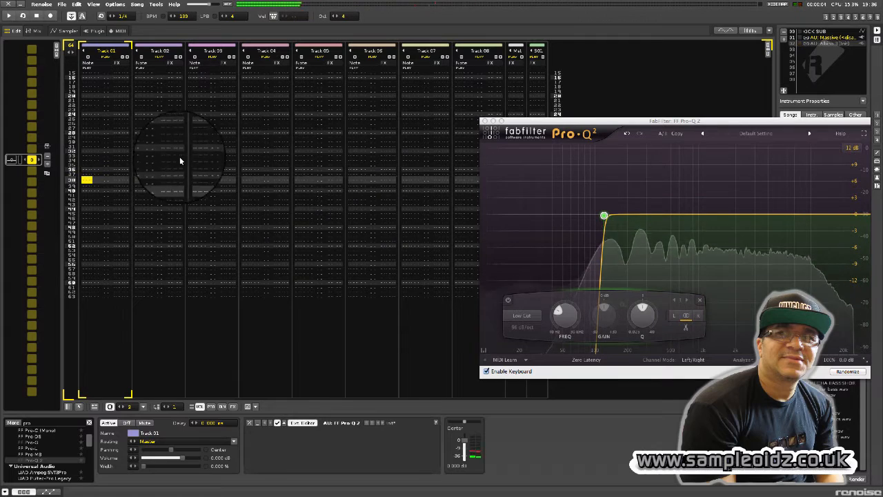
# Select the KICK SUB instrument and record a C-5 note with instrument 00 on Track 02's first row.
pyautogui.click(158, 181)
pyautogui.click(147, 171)
pyautogui.press('space')
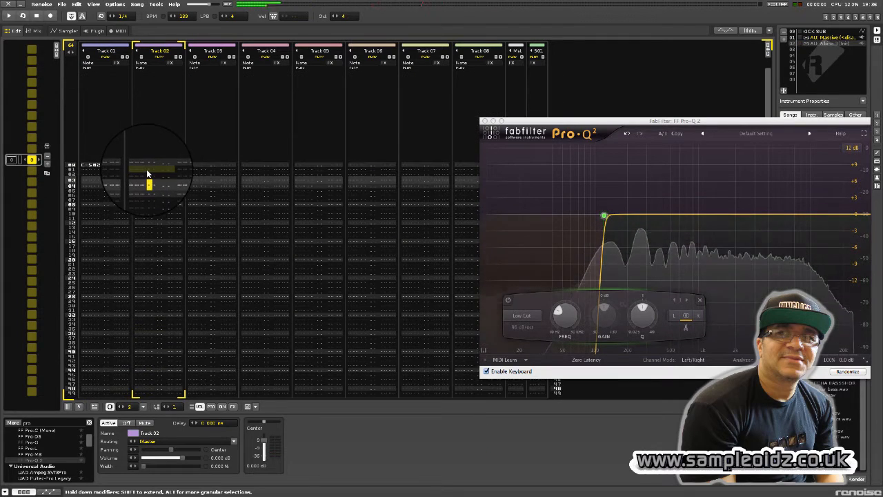
pyautogui.press('space')
pyautogui.press('space')
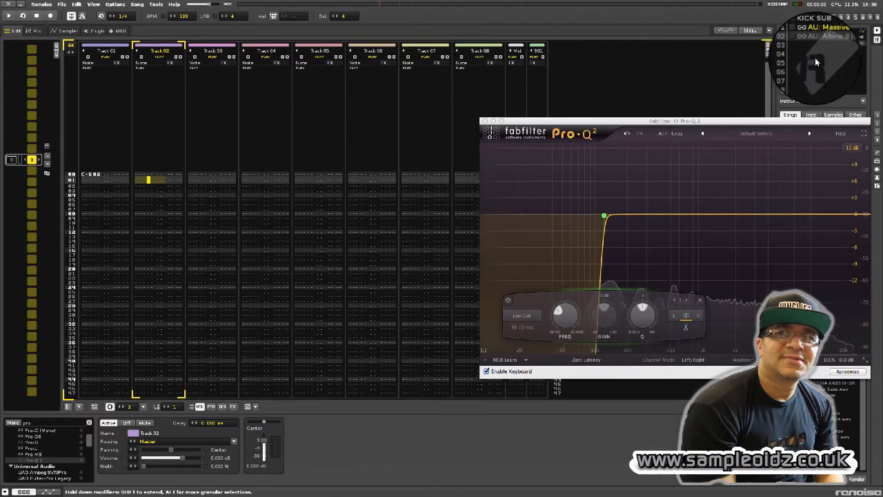
pyautogui.press('space')
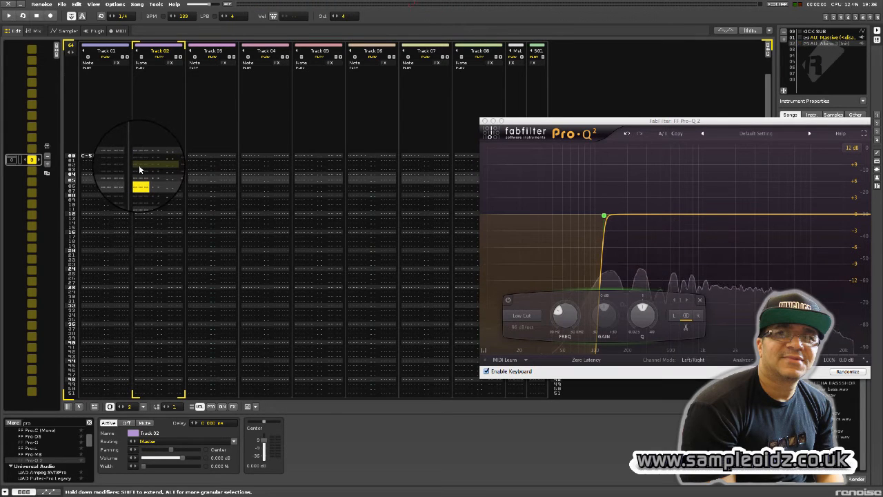
pyautogui.press('space')
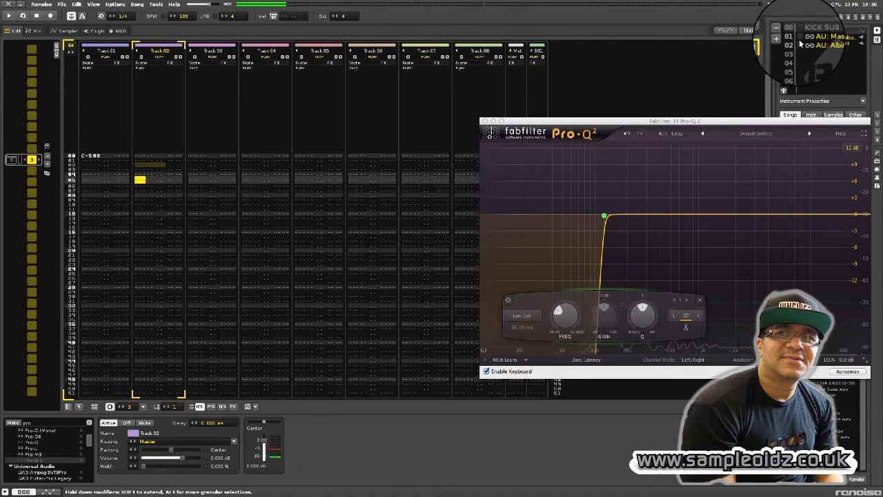
pyautogui.scroll(5, 224, 168)
pyautogui.scroll(-1, 224, 167)
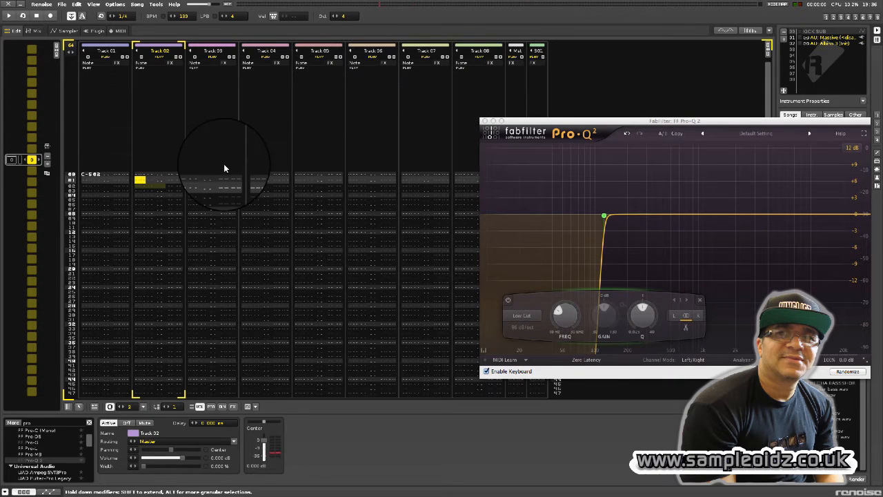
pyautogui.scroll(1, 223, 167)
pyautogui.press('Escape')
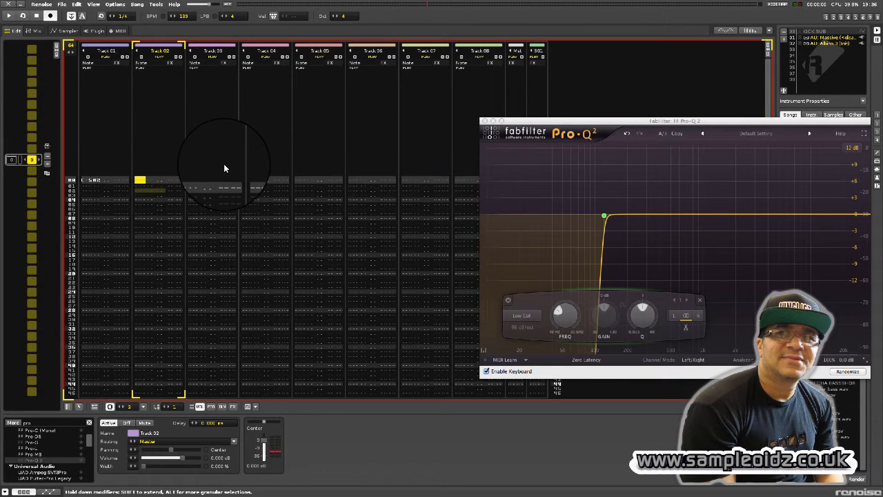
pyautogui.press('q')
# Set the KICK SUB sample's finetune to -17 in the sampler while playing it against the lead.
pyautogui.press('space')
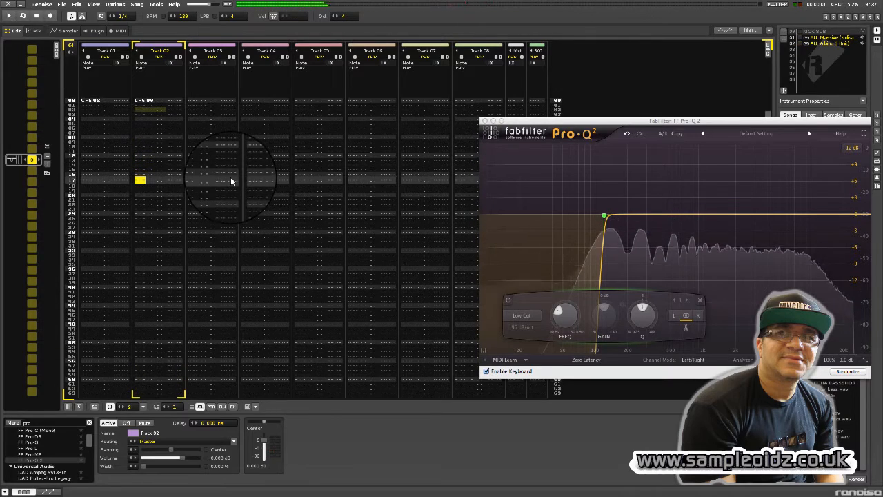
pyautogui.press('space')
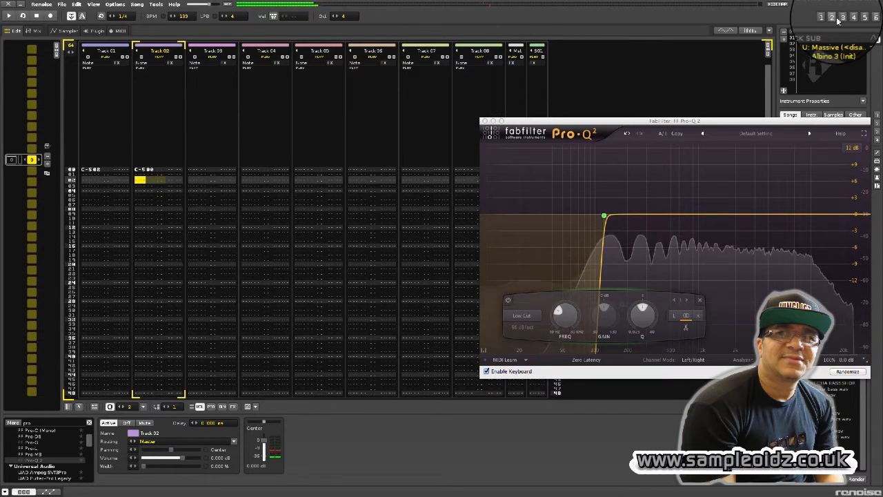
pyautogui.click(839, 17)
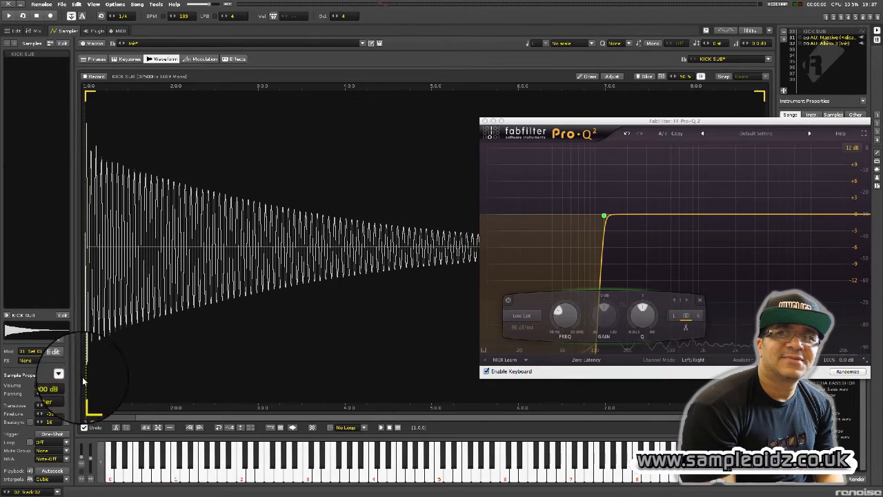
pyautogui.press('space')
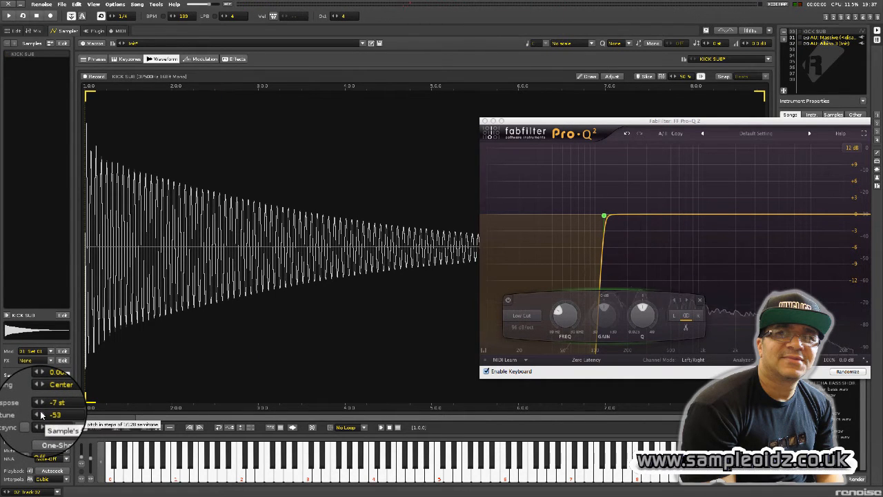
pyautogui.press('space')
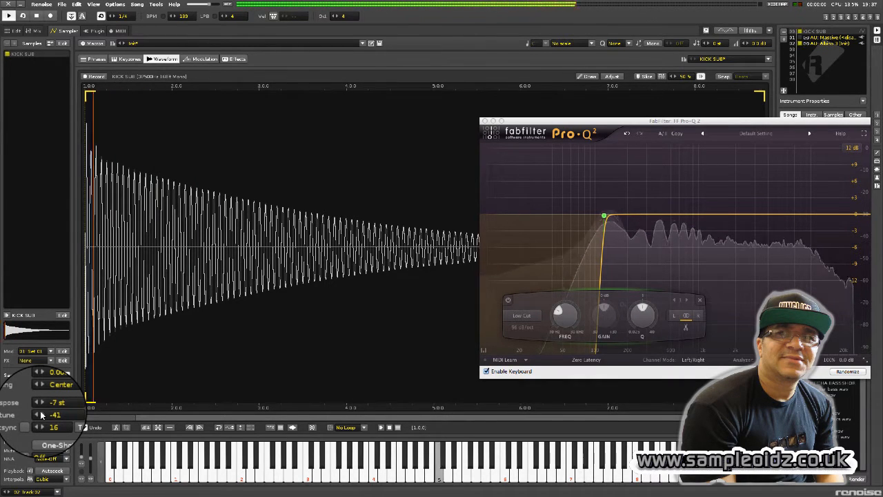
pyautogui.click(42, 415)
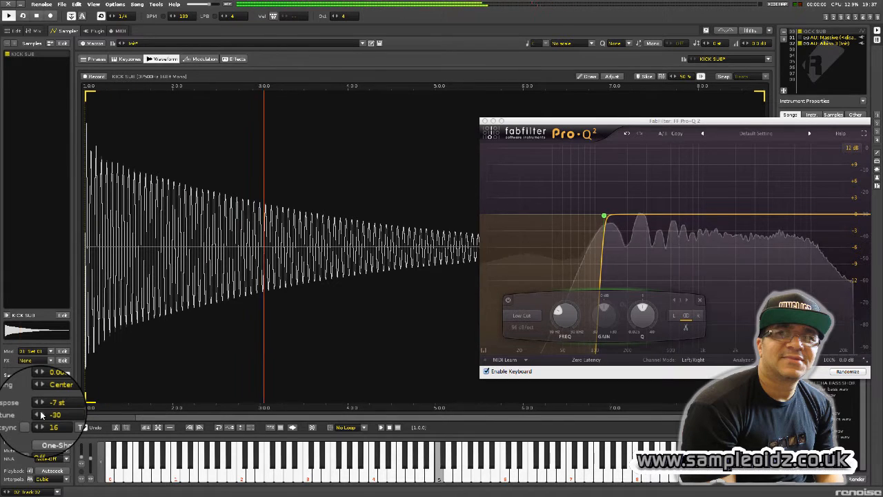
pyautogui.click(41, 415)
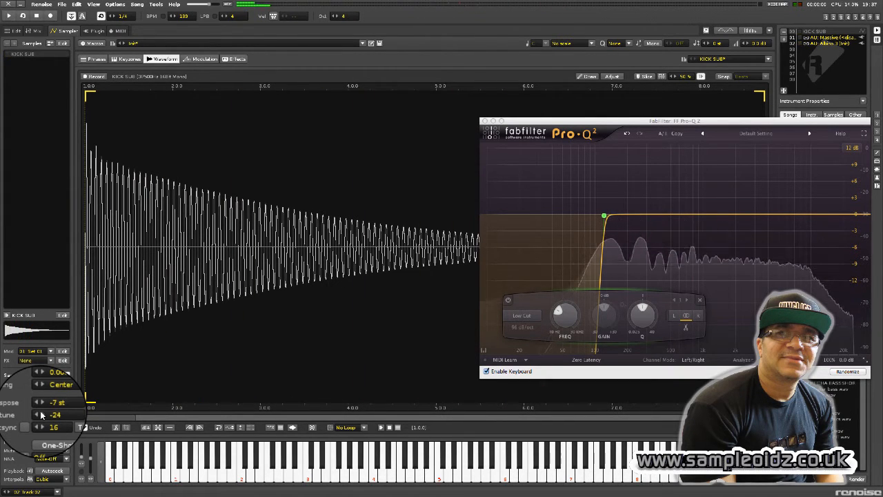
pyautogui.press('space')
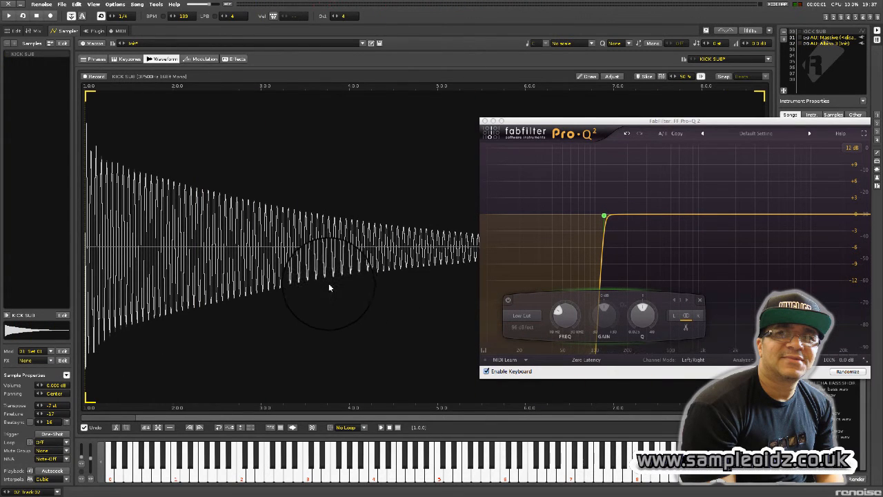
pyautogui.press('space')
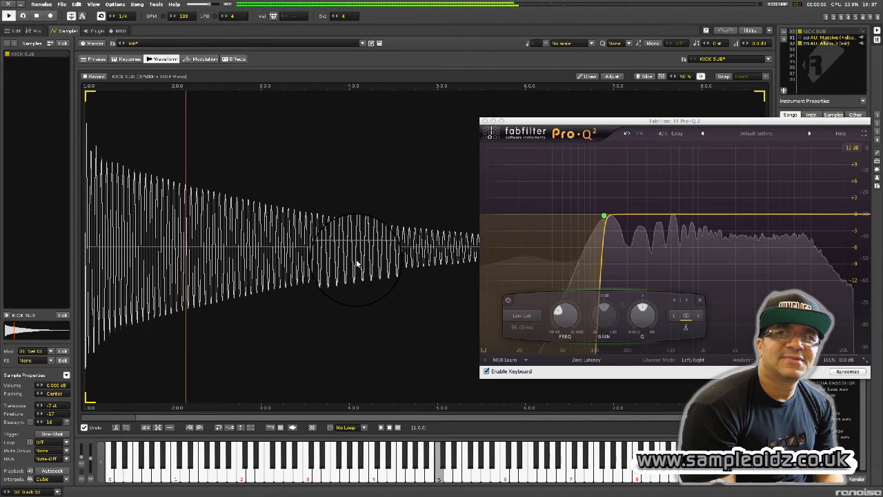
# Return to the pattern editor and close the Pro-Q 2 window.
pyautogui.click(828, 21)
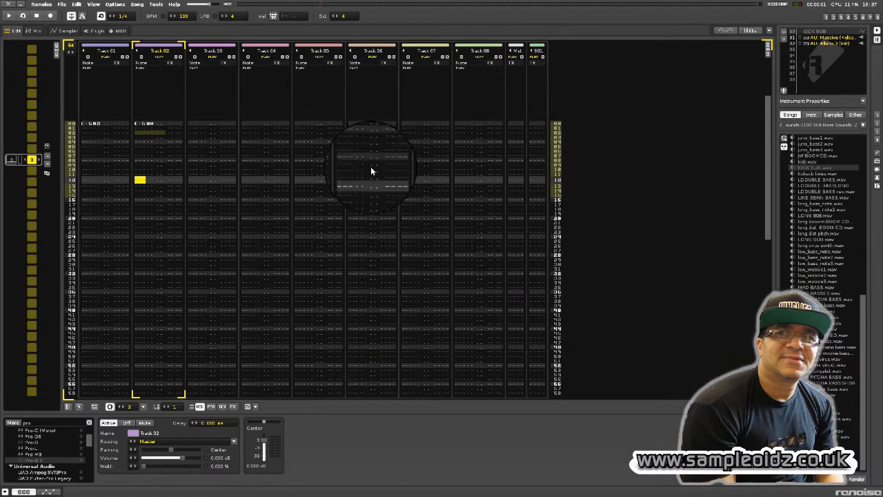
pyautogui.click(484, 121)
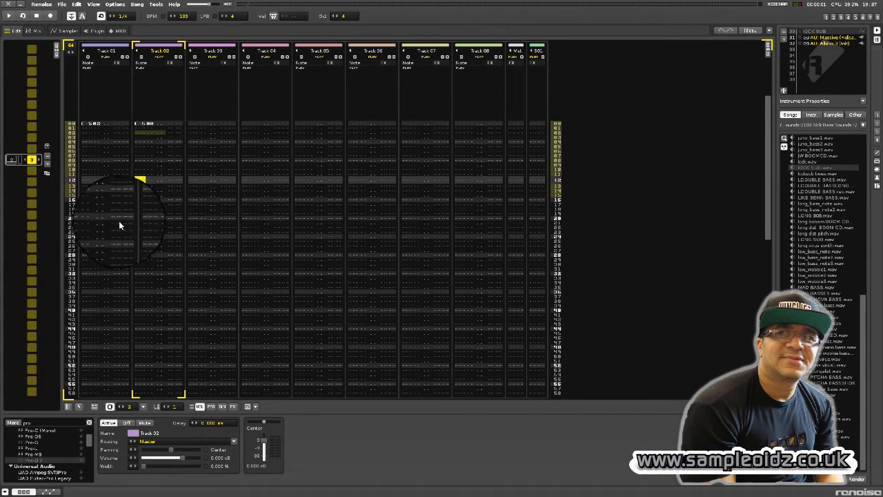
# Examine the first-row notes on Track 01 and Track 02, and reopen the KICK SUB sample's waveform.
pyautogui.click(89, 123)
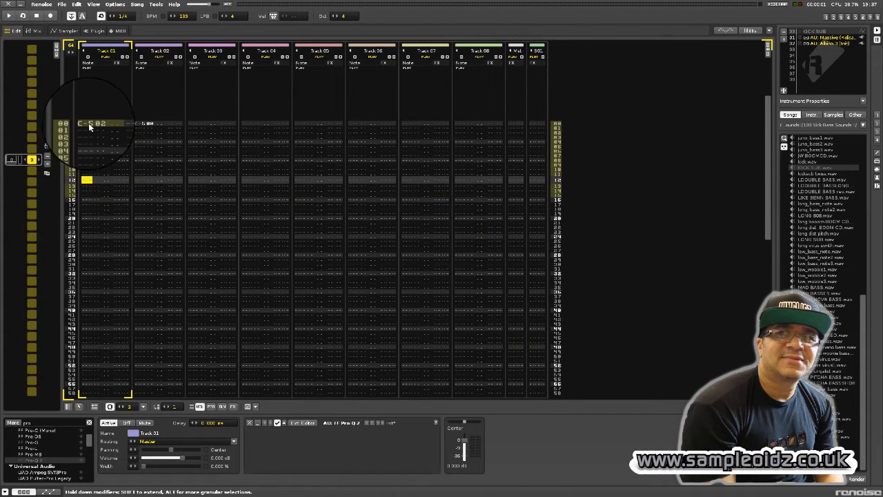
pyautogui.moveTo(152, 264); pyautogui.dragTo(148, 255)
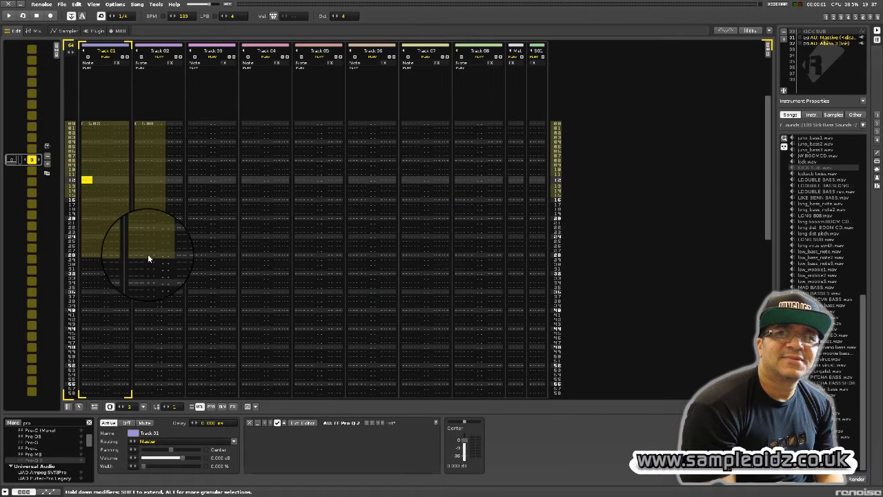
pyautogui.click(71, 156)
pyautogui.click(141, 125)
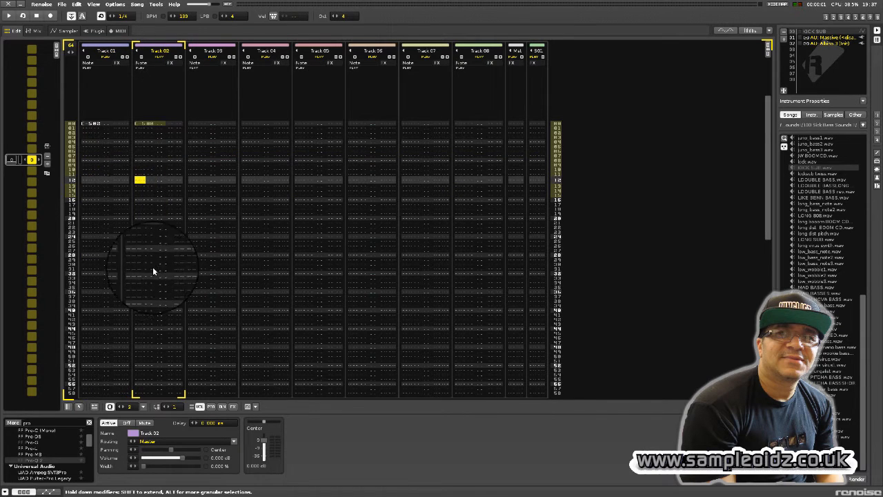
pyautogui.click(840, 19)
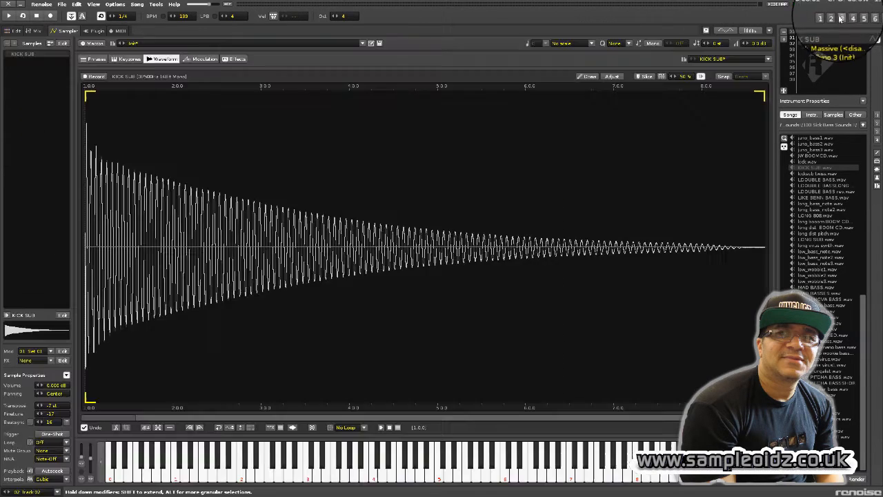
# Copy the FF Pro-Q 2 device from Track 01 to Track 02 in the mixer and open the copy's editor.
pyautogui.click(836, 18)
pyautogui.click(83, 143)
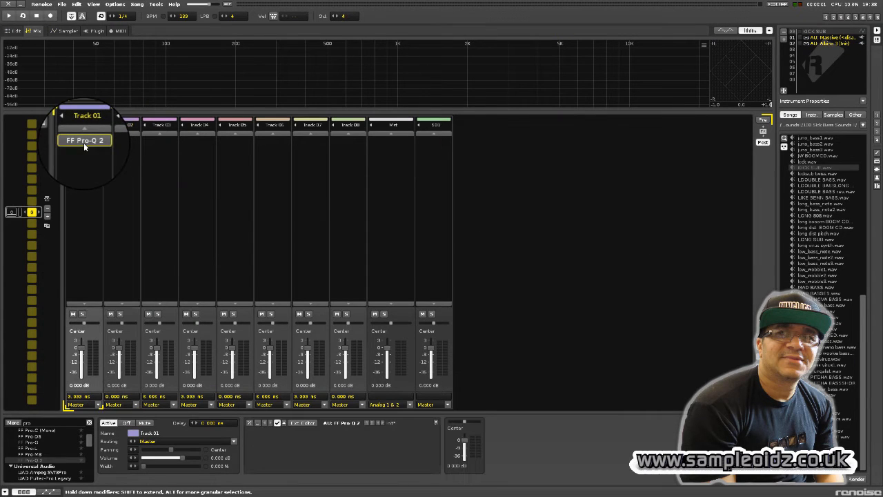
pyautogui.rightClick(84, 143)
pyautogui.click(93, 158)
pyautogui.rightClick(118, 150)
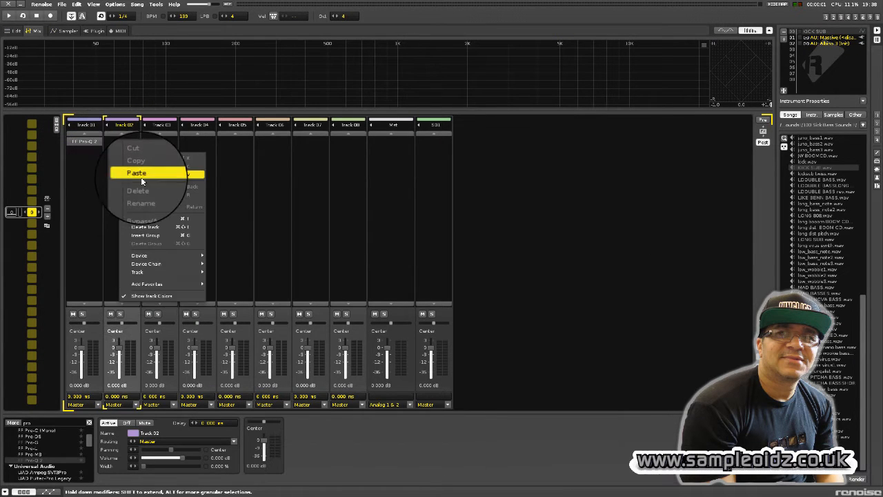
pyautogui.click(145, 173)
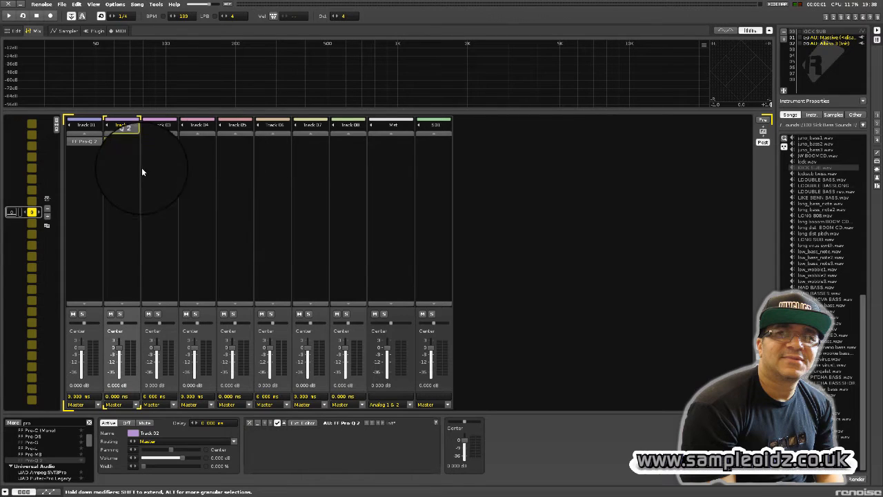
pyautogui.doubleClick(129, 143)
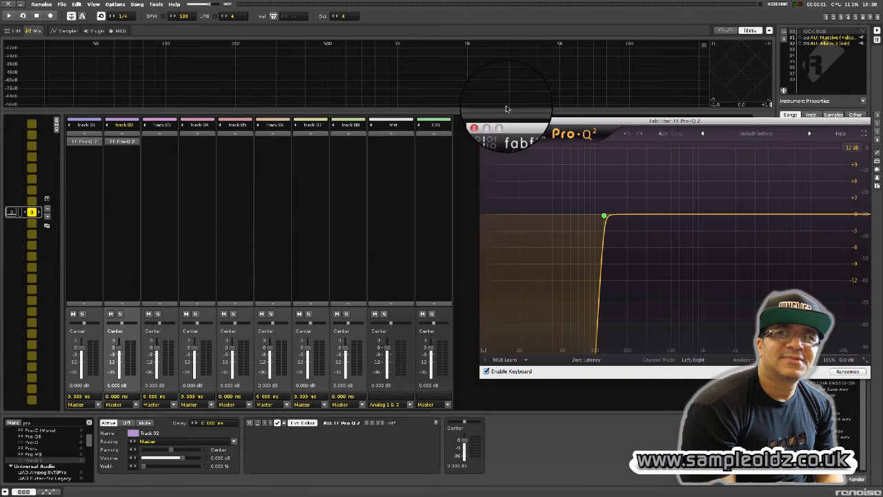
# Play the pattern to check Track 02's spectrum in the pasted Pro-Q 2.
pyautogui.click(137, 207)
pyautogui.press('space')
pyautogui.press('space')
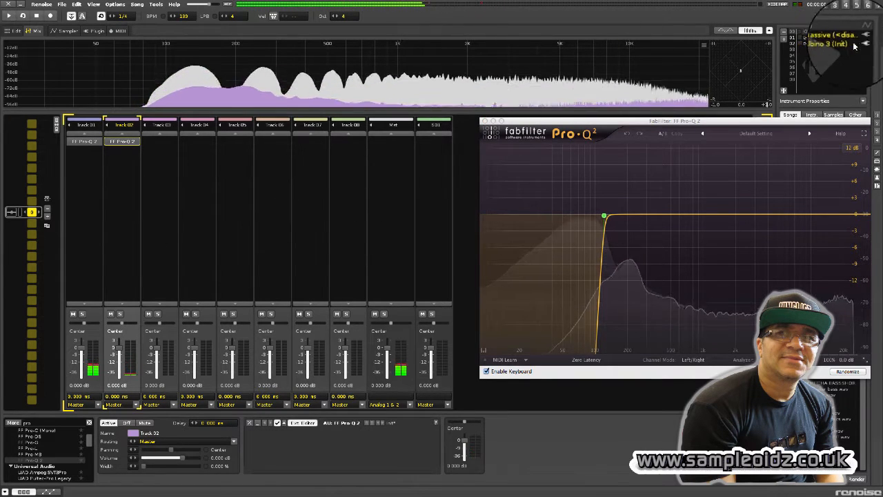
pyautogui.click(836, 19)
pyautogui.click(833, 20)
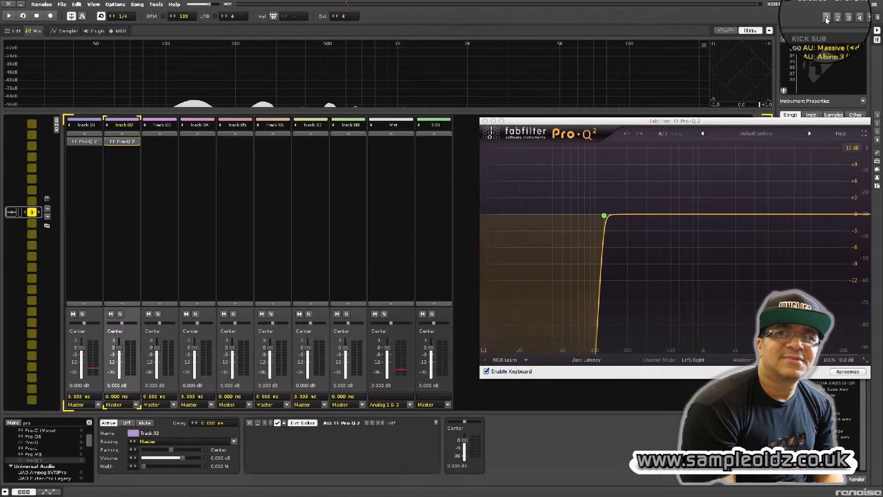
pyautogui.click(827, 21)
pyautogui.click(832, 19)
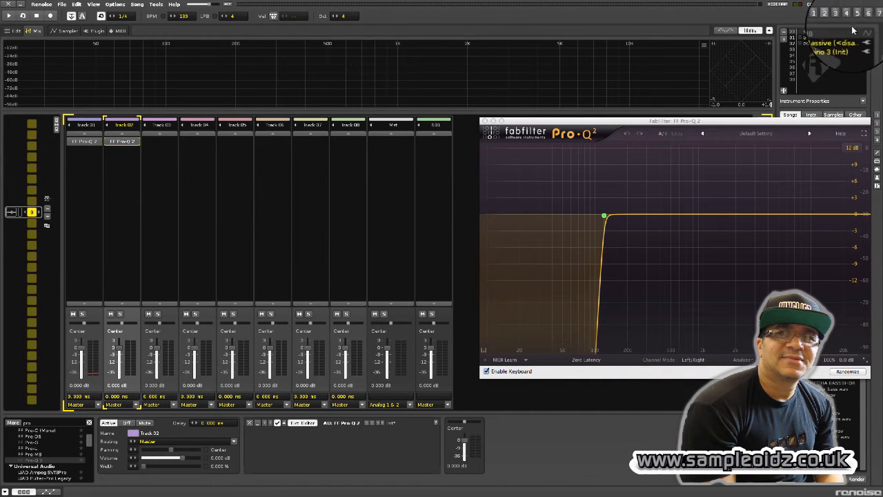
pyautogui.click(827, 19)
pyautogui.click(833, 20)
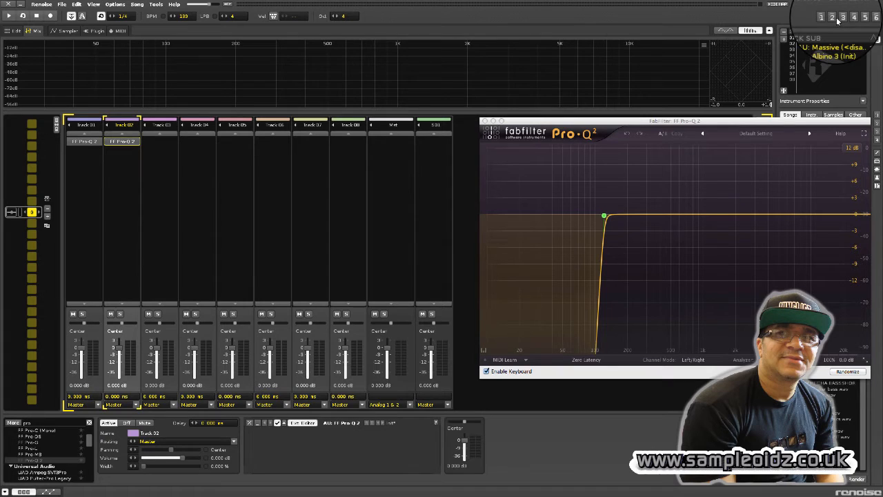
pyautogui.click(839, 20)
pyautogui.click(848, 19)
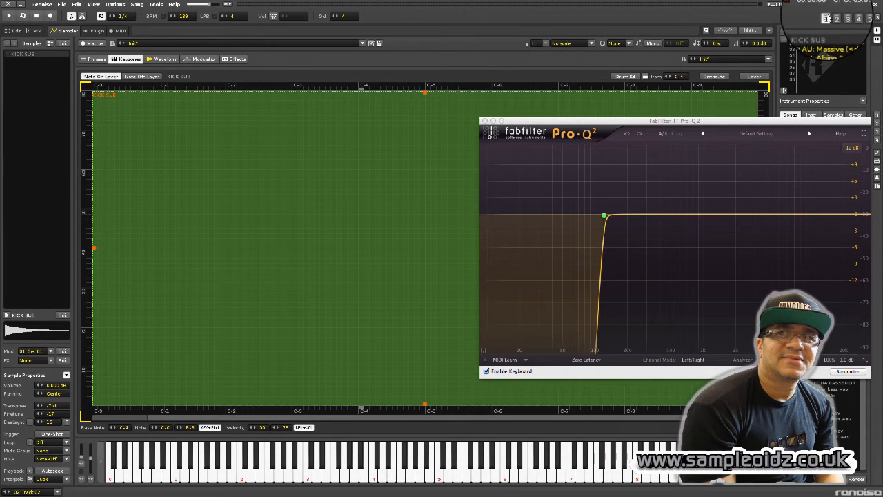
pyautogui.click(828, 18)
pyautogui.click(834, 18)
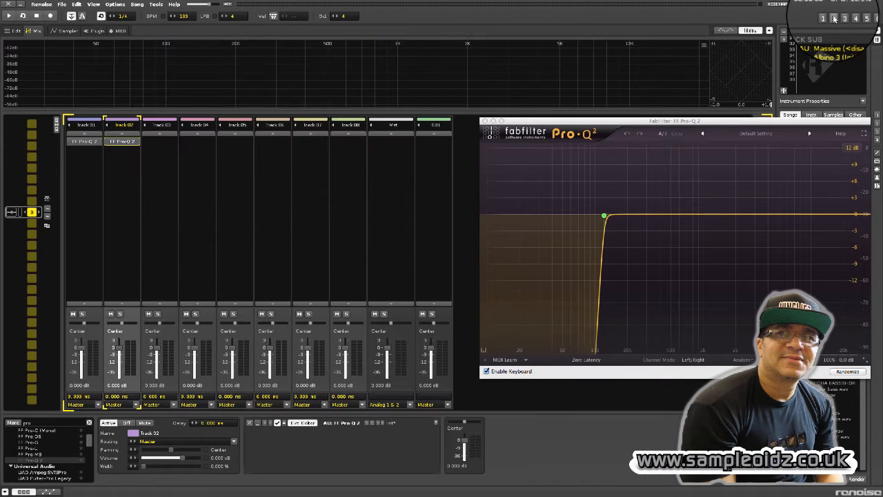
# Play the pattern with the track scopes shown and mute Track 01.
pyautogui.click(726, 31)
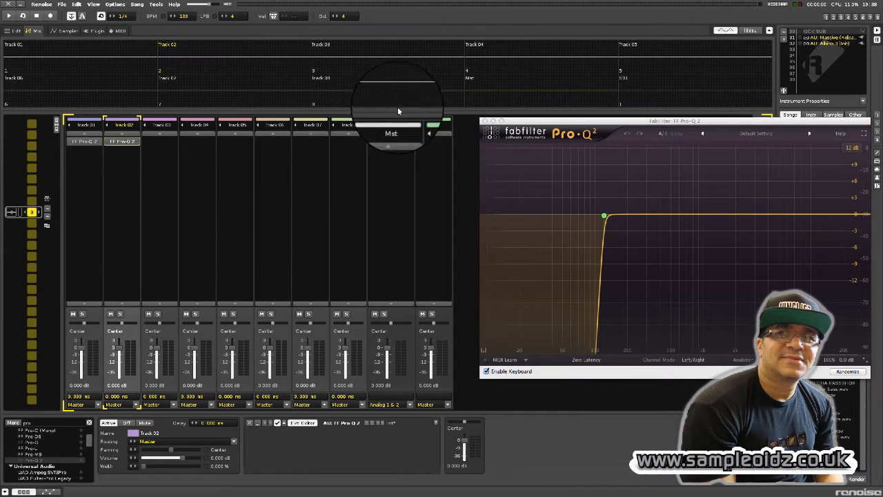
pyautogui.press('space')
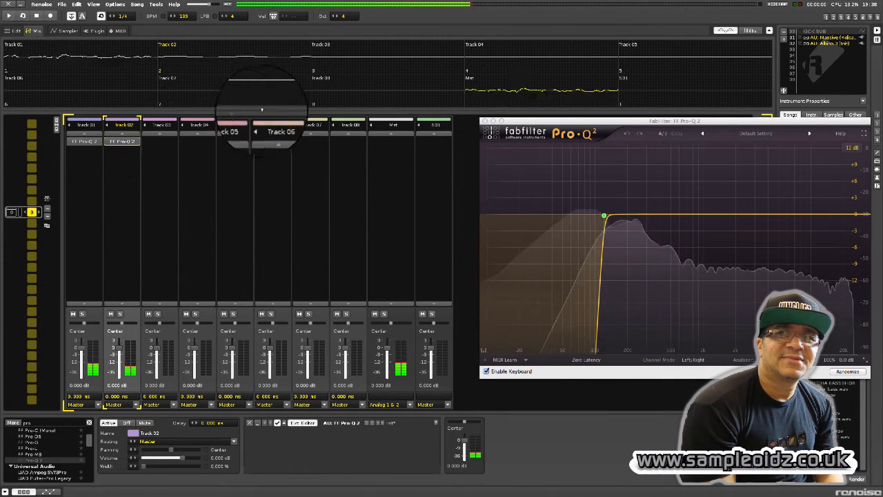
pyautogui.press('space')
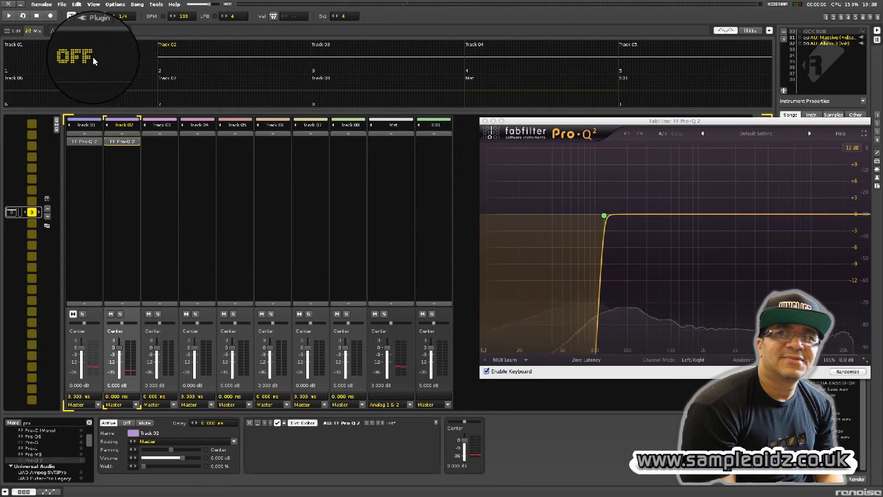
# Rename Track 01 to synth and Track 02 to bass in the mixer.
pyautogui.doubleClick(83, 124)
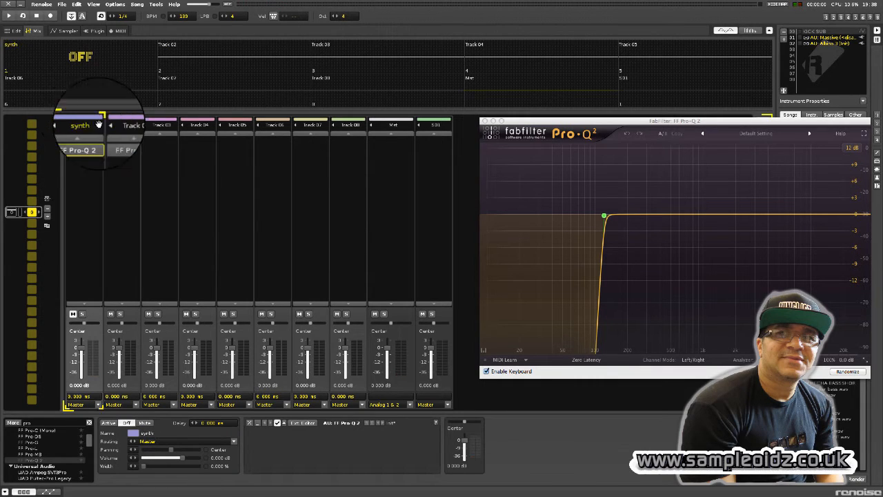
pyautogui.doubleClick(124, 125)
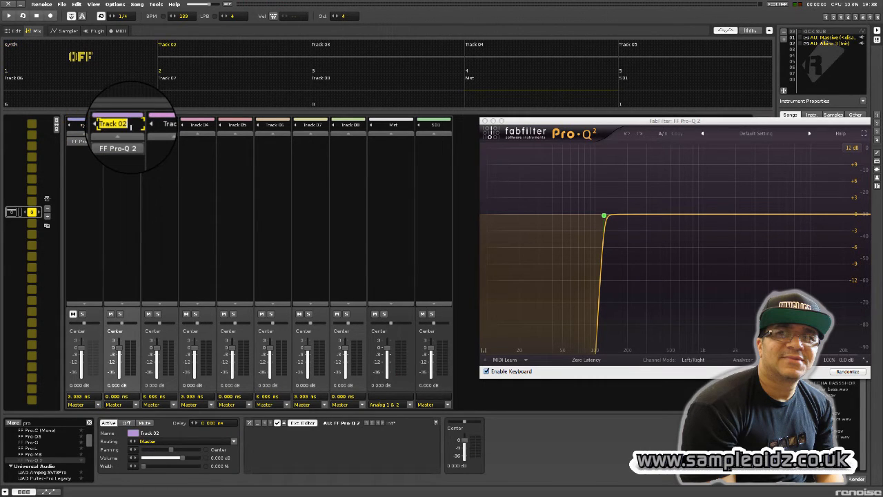
pyautogui.write('bass')
pyautogui.press('Return')
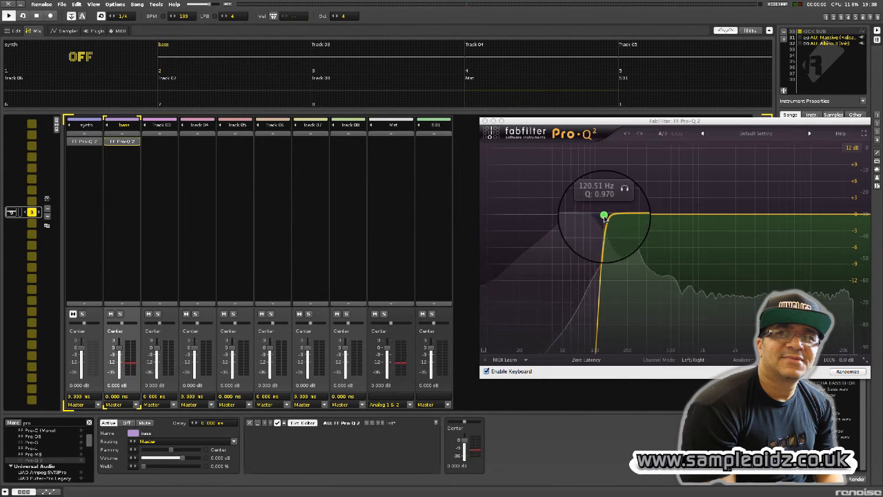
# Try lowering the bass track's low cut to 10 Hz and placing a second Low Cut band at about 10 Hz.
pyautogui.moveTo(605, 218); pyautogui.dragTo(368, 219)
pyautogui.click(134, 208)
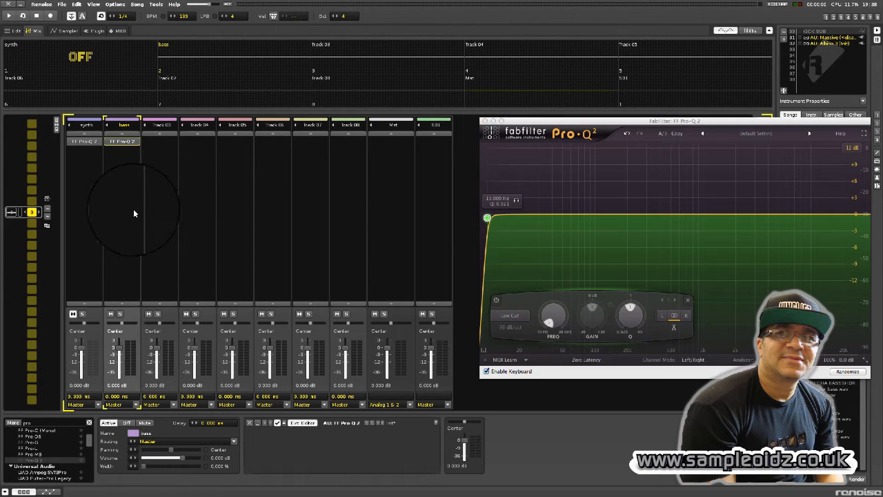
pyautogui.click(753, 219)
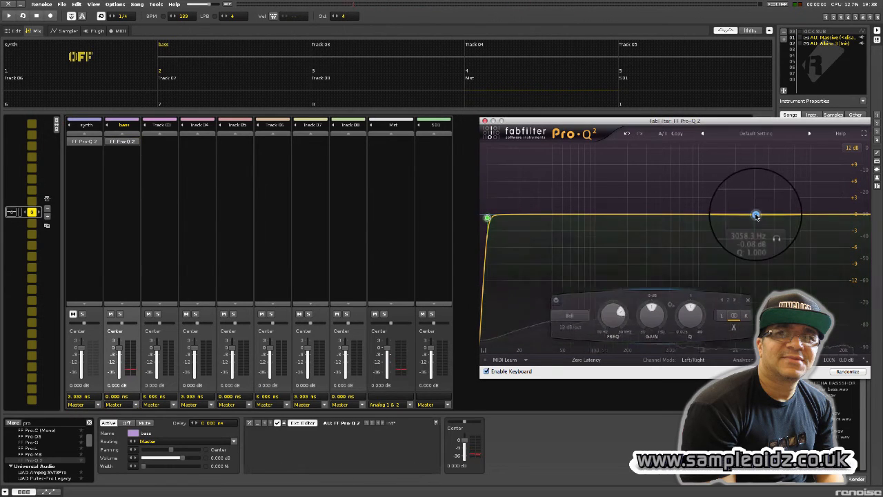
pyautogui.click(675, 316)
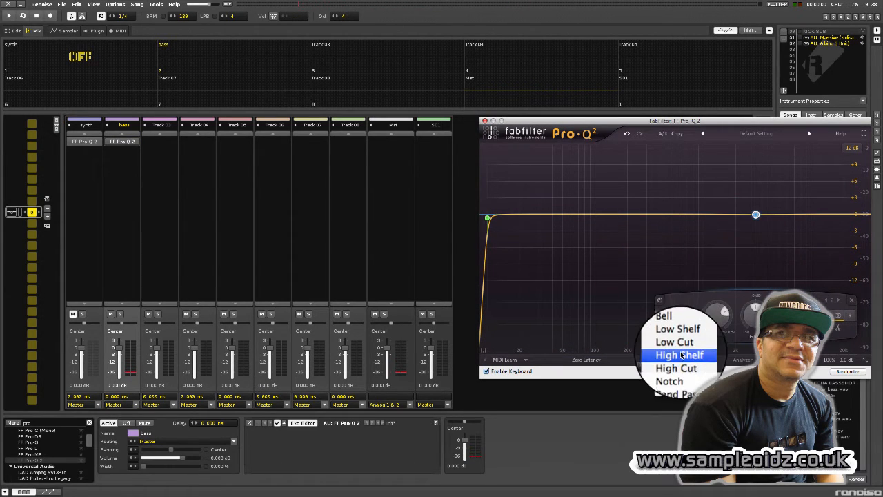
pyautogui.click(695, 307)
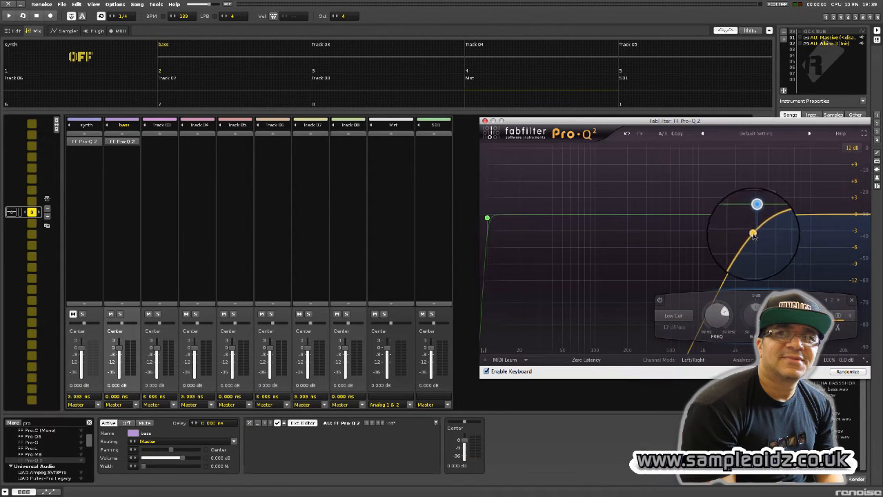
pyautogui.moveTo(757, 204); pyautogui.dragTo(491, 207)
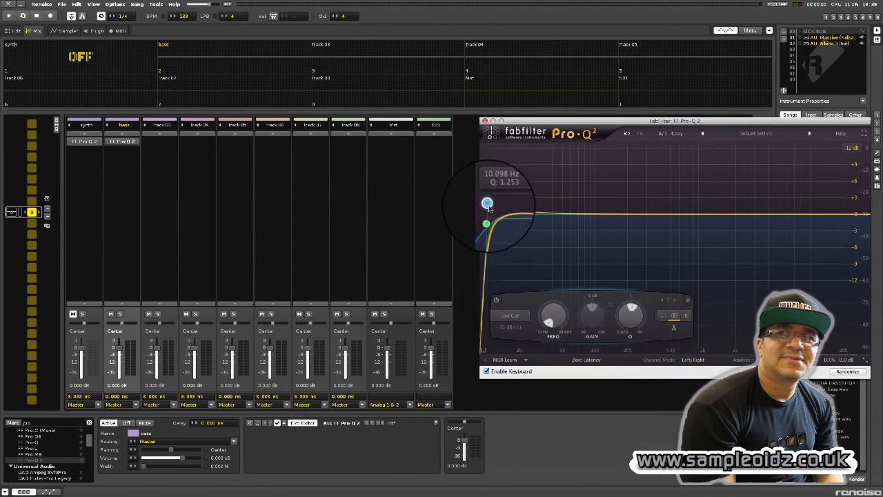
pyautogui.click(510, 315)
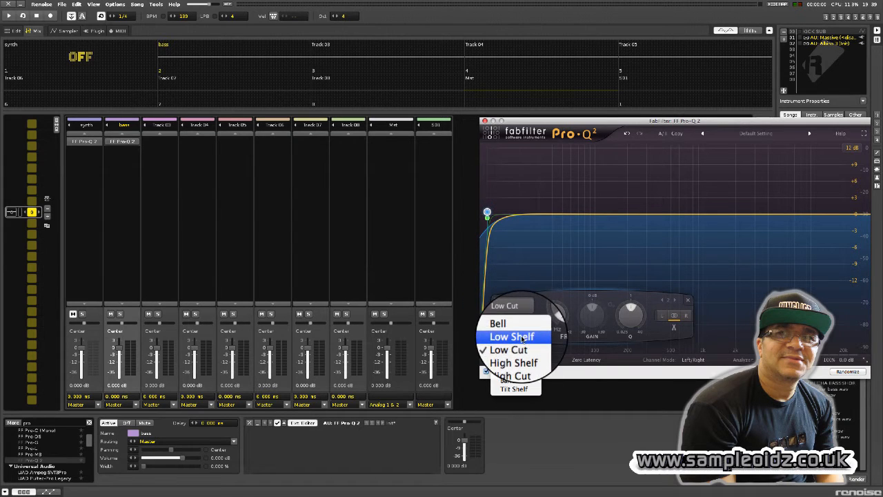
pyautogui.click(552, 318)
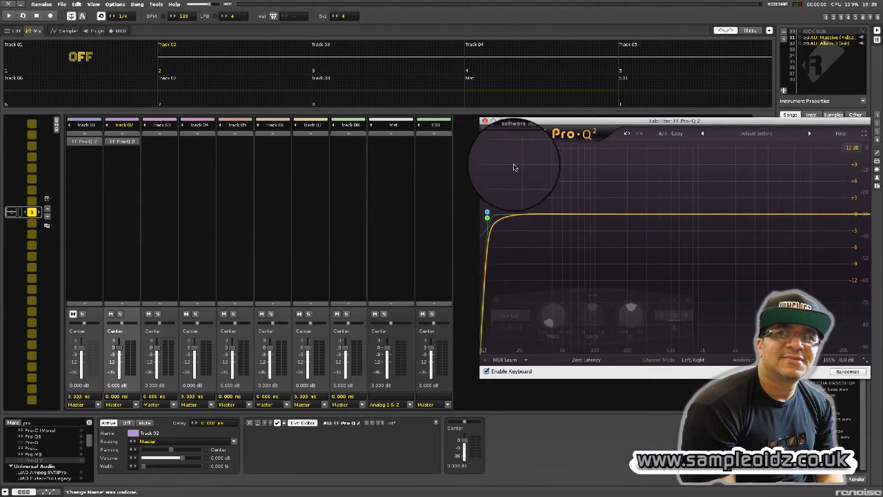
# Delete both low-cut bands from Track 02's Pro-Q 2.
pyautogui.rightClick(488, 221)
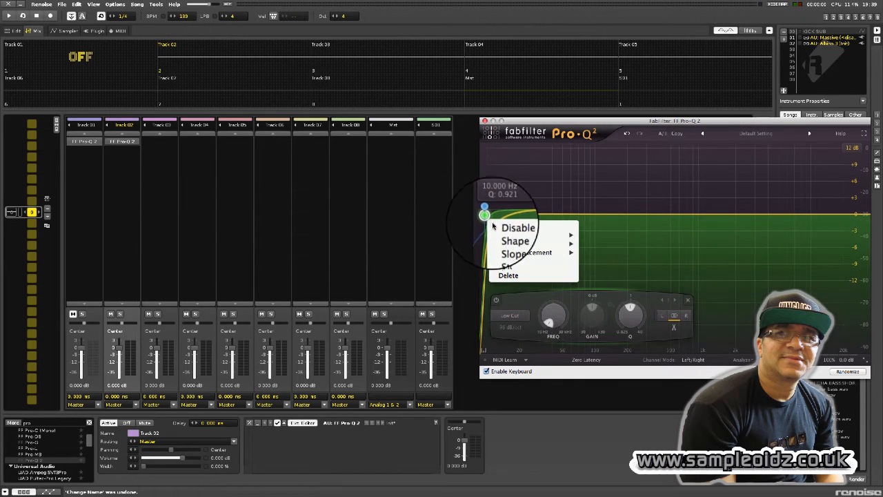
pyautogui.click(514, 275)
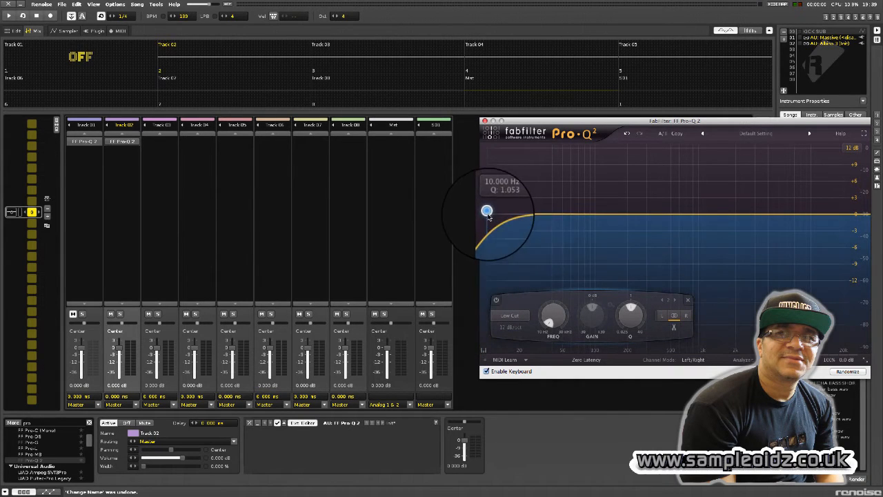
pyautogui.rightClick(487, 209)
pyautogui.click(551, 269)
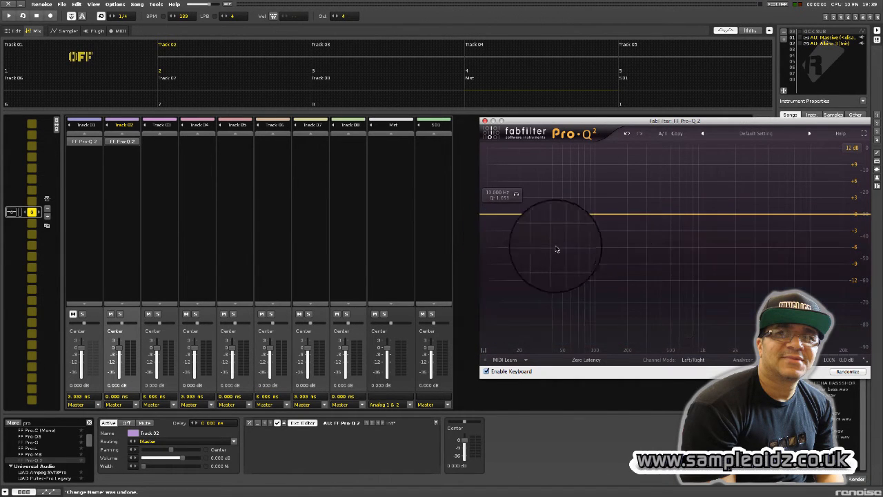
# Add an EQ band at about 5560 Hz in Track 02's Pro-Q 2 and change its shape to High Cut.
pyautogui.click(784, 216)
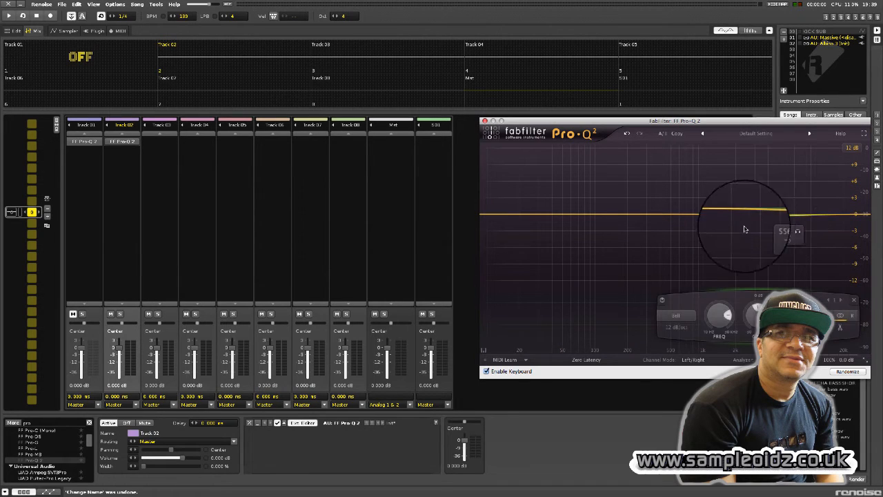
pyautogui.click(665, 317)
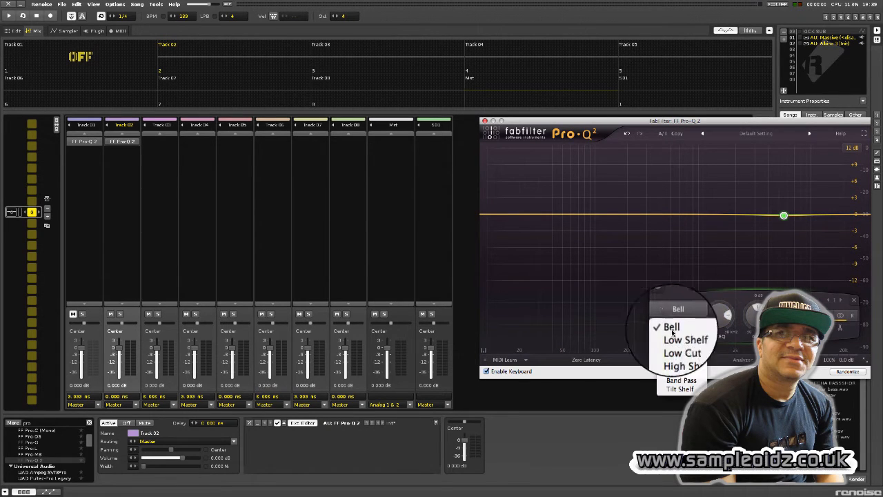
pyautogui.click(685, 364)
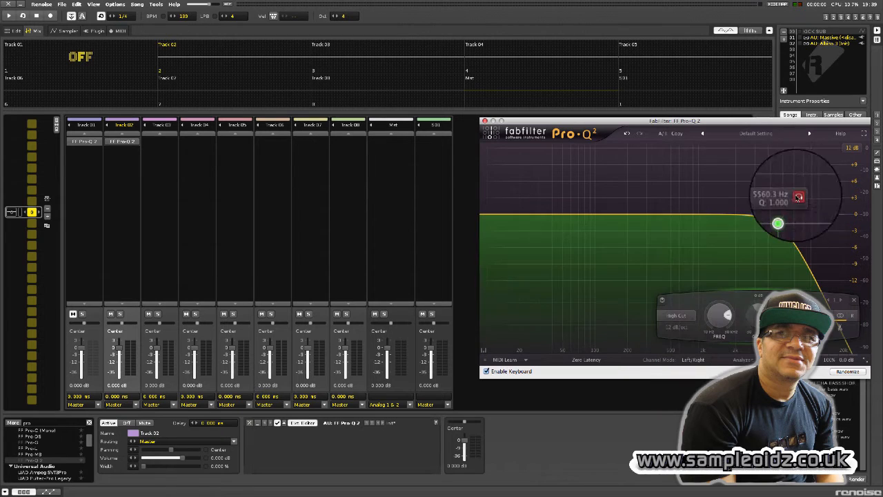
# Lower the high-cut frequency to about 180 Hz while playing the pattern, and reselect Track 02.
pyautogui.click(174, 239)
pyautogui.press('space')
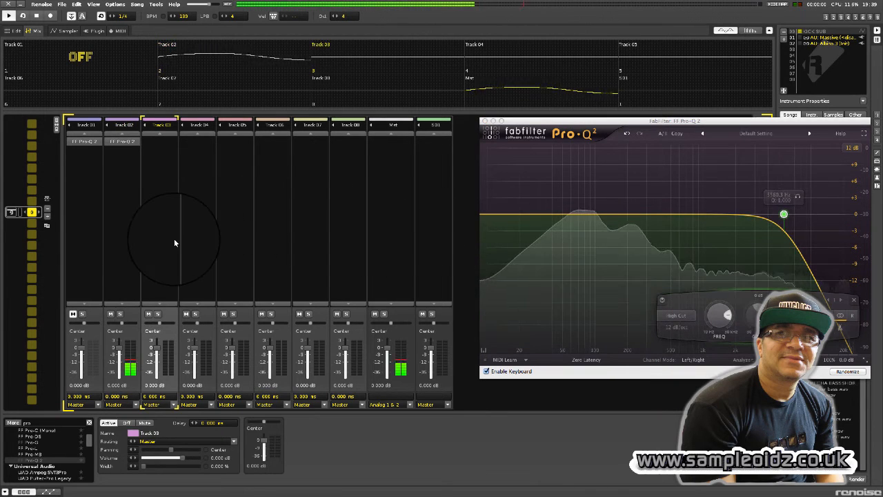
pyautogui.moveTo(783, 215); pyautogui.dragTo(619, 212)
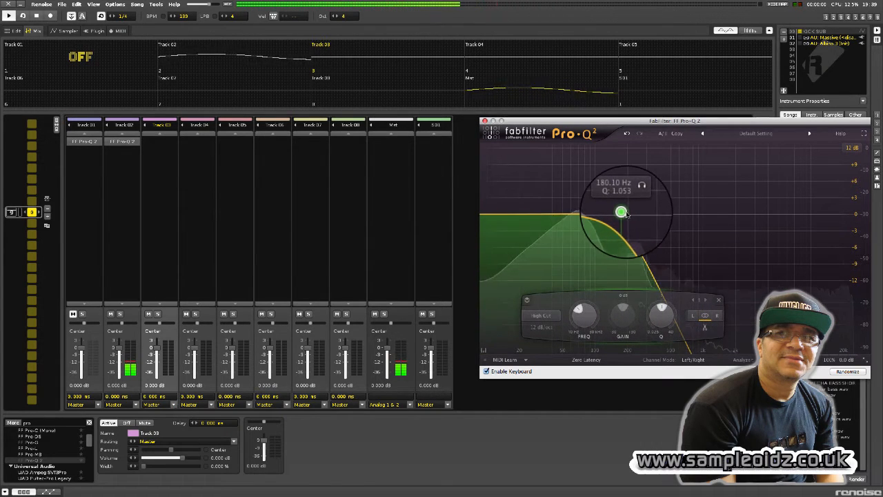
pyautogui.click(124, 237)
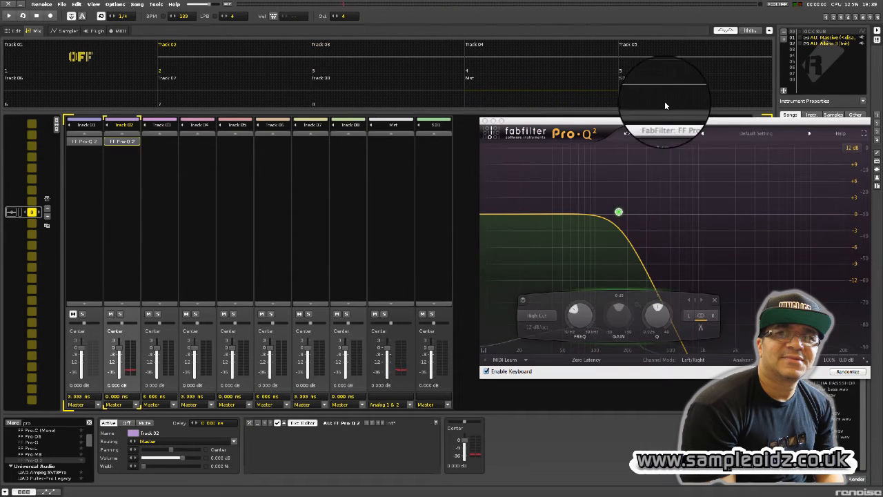
# Return to the mixer's spectrum display and name Track 01 synth and Track 02 bass.
pyautogui.click(827, 18)
pyautogui.click(834, 19)
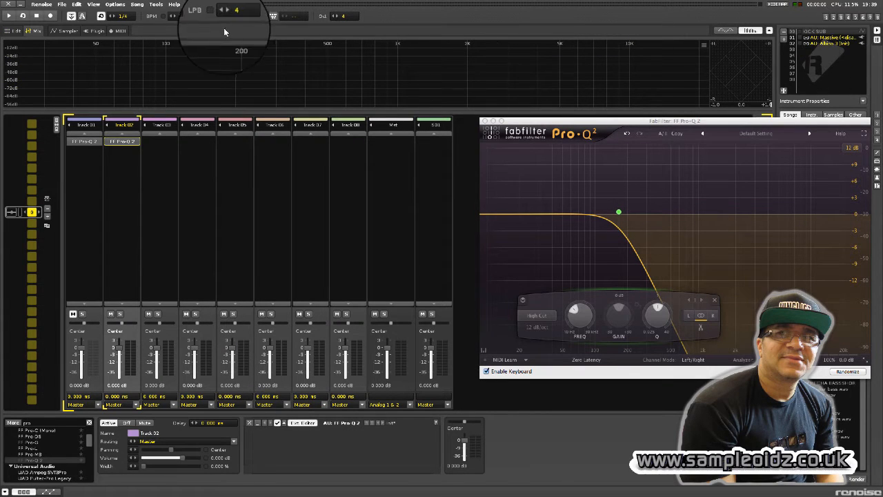
pyautogui.doubleClick(81, 125)
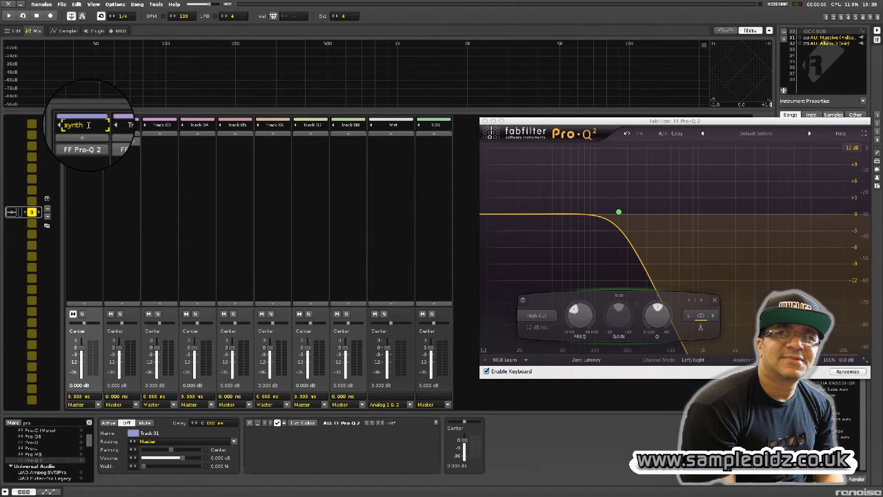
pyautogui.click(131, 125)
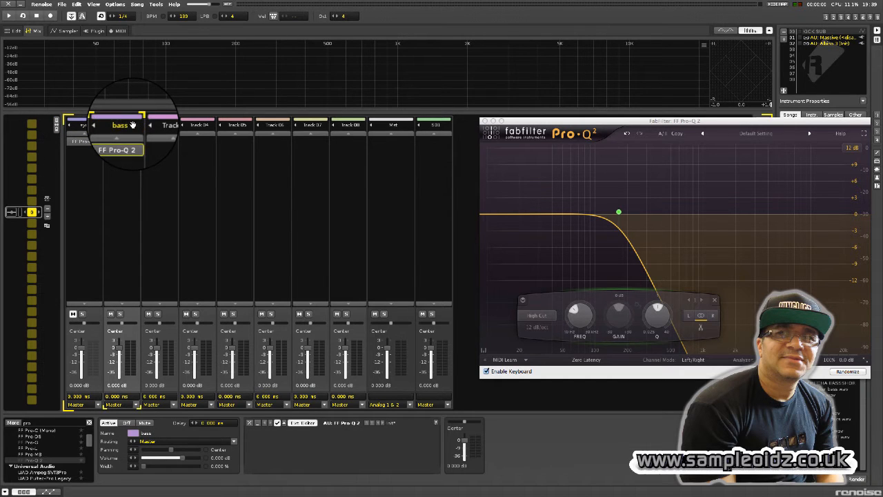
# Unmute the synth track in the pattern editor, with the Pro-Q 2 window moved clear of the tracks, and play the pattern.
pyautogui.click(826, 17)
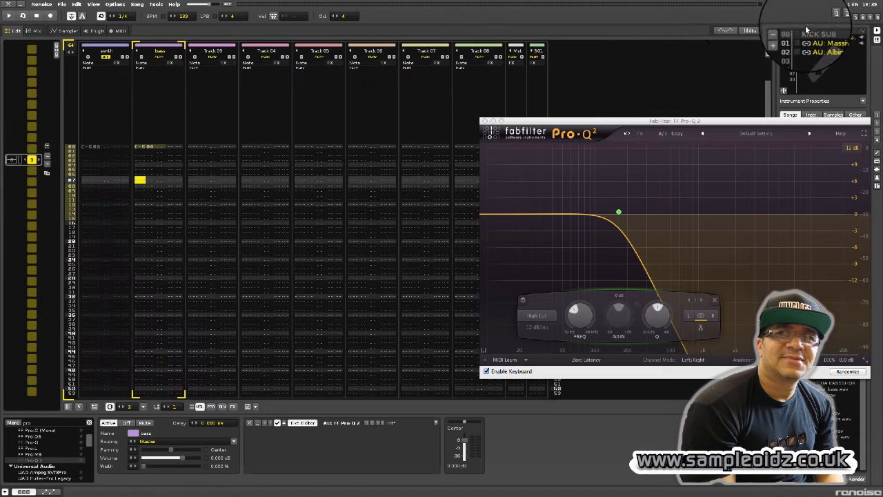
pyautogui.click(140, 209)
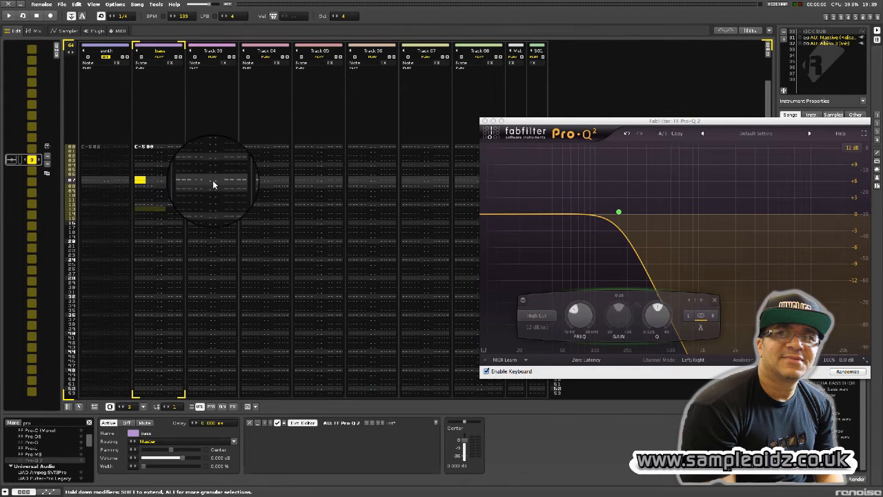
pyautogui.moveTo(521, 121); pyautogui.dragTo(560, 116)
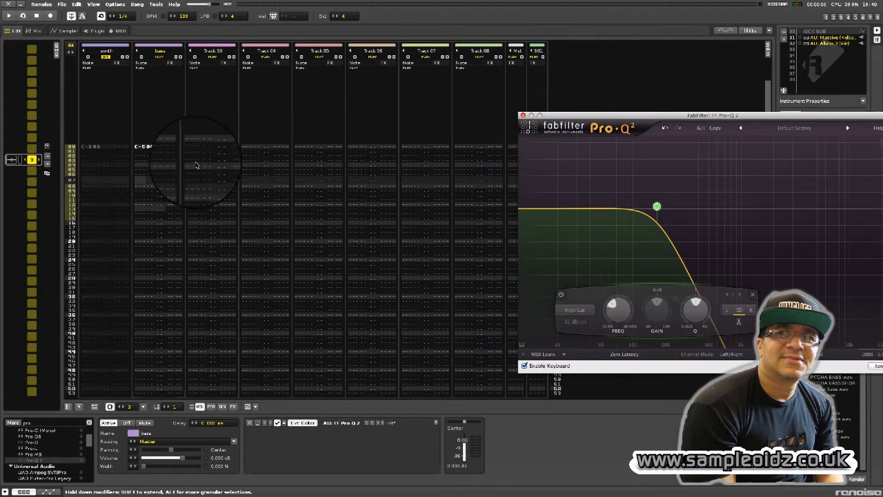
pyautogui.click(146, 188)
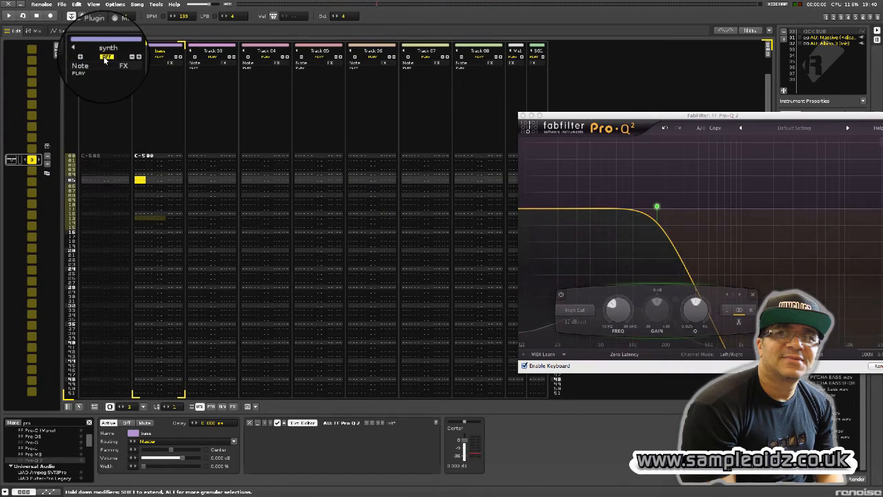
pyautogui.click(105, 58)
pyautogui.press('space')
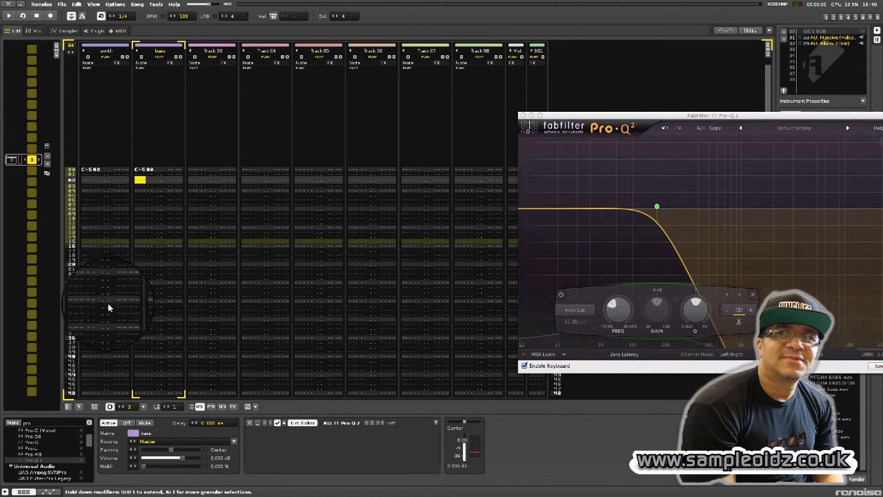
# Select lines 00 to 28 across the synth and bass tracks and render the selection to a sample.
pyautogui.moveTo(148, 301); pyautogui.dragTo(94, 242)
pyautogui.click(85, 170)
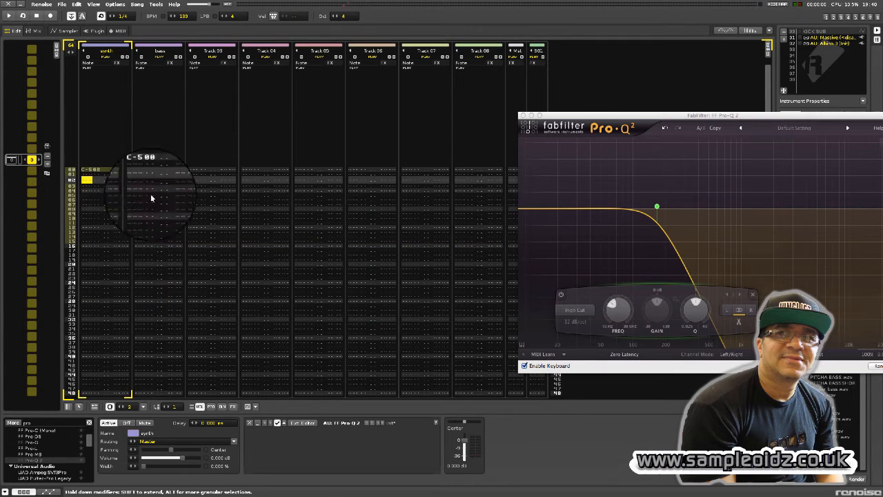
pyautogui.moveTo(147, 301); pyautogui.dragTo(144, 180)
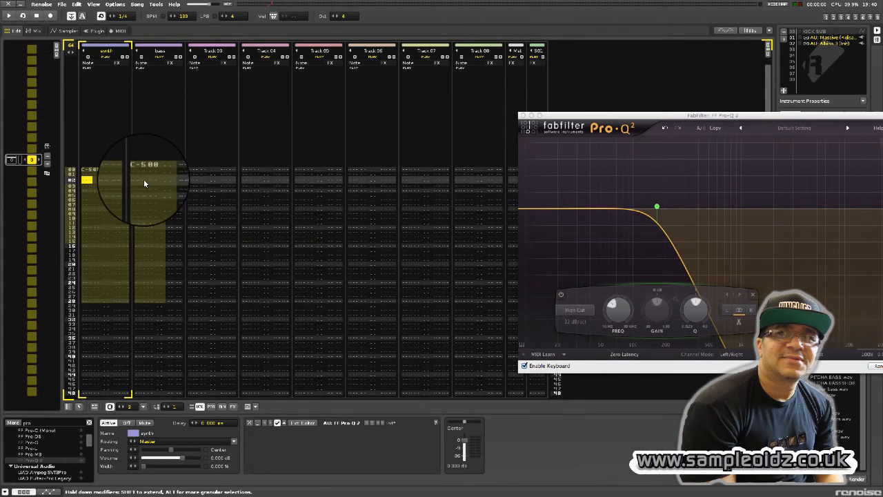
pyautogui.rightClick(144, 180)
pyautogui.click(178, 223)
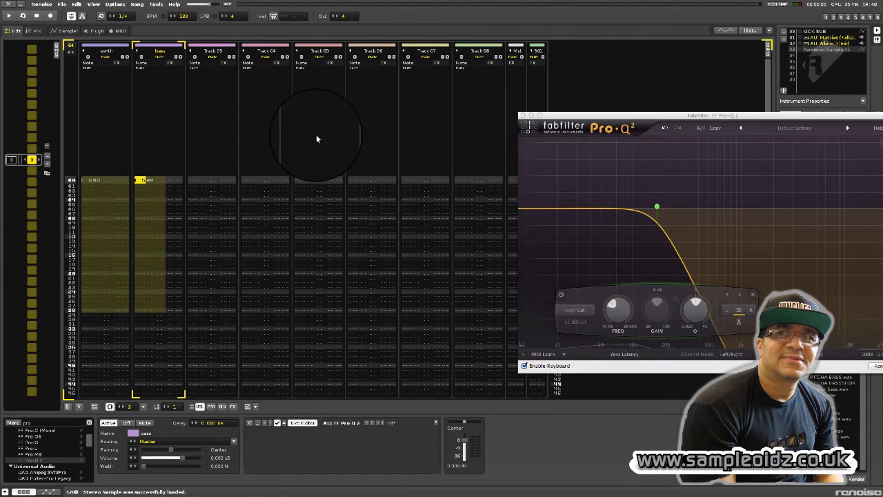
# Inspect the rendered sample's waveform and return to the pattern editor with the cursor in Track 03 to audition it.
pyautogui.click(148, 200)
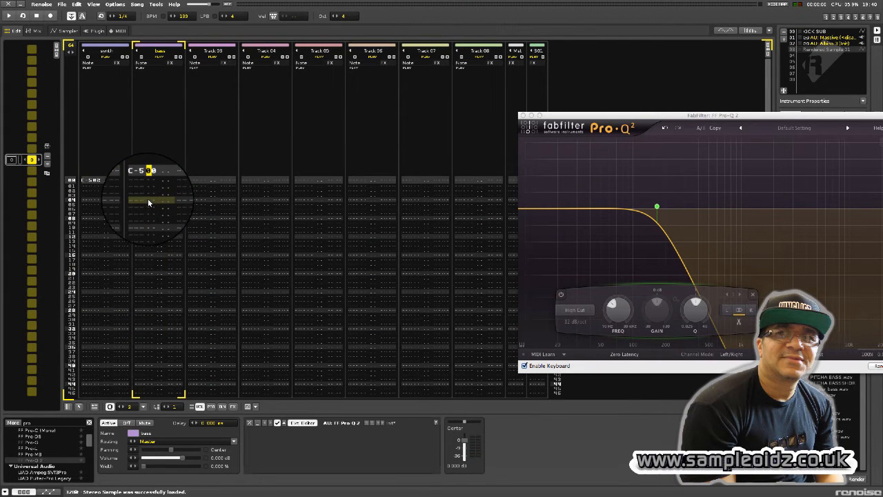
pyautogui.click(842, 19)
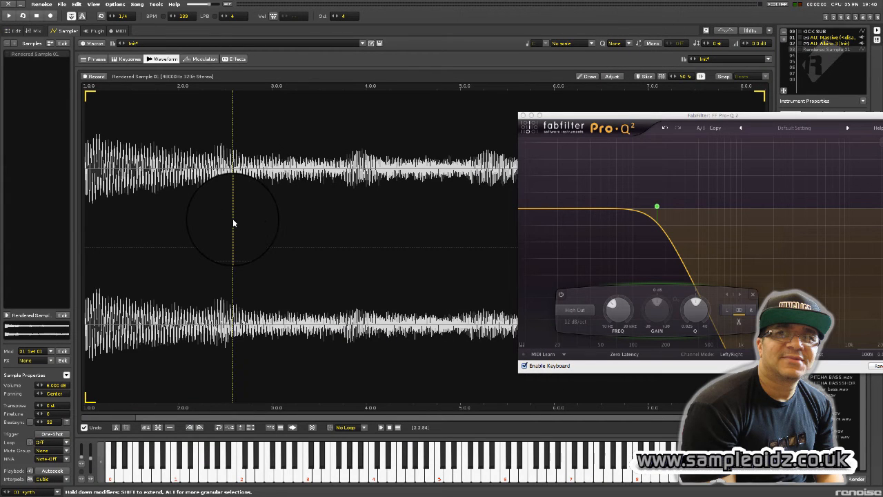
pyautogui.click(827, 17)
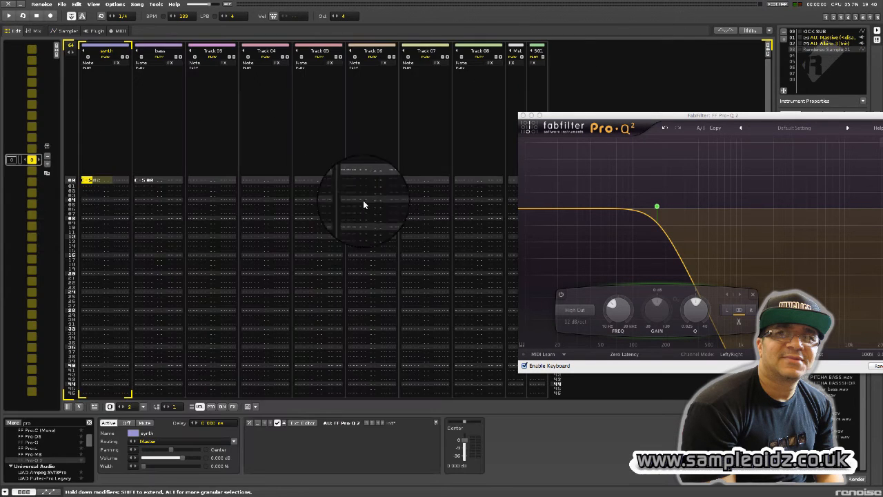
pyautogui.click(193, 172)
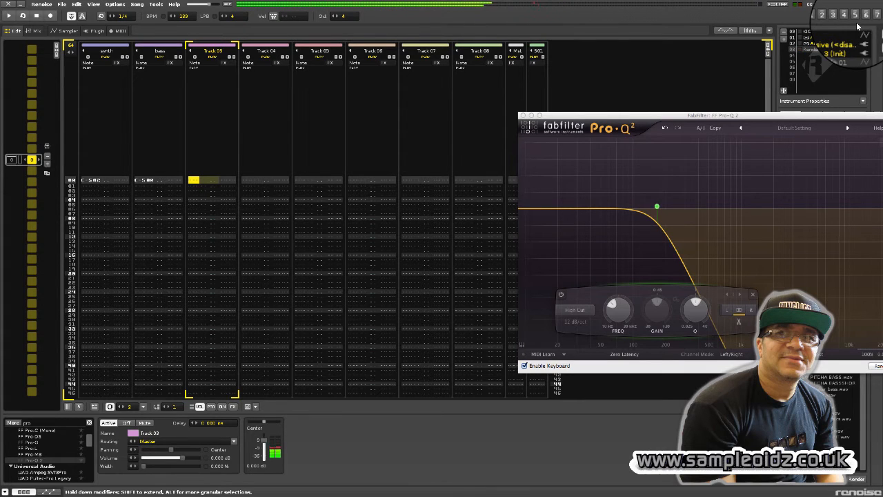
# Maximize the rendered sample's volume in the waveform editor.
pyautogui.click(834, 17)
pyautogui.click(304, 192)
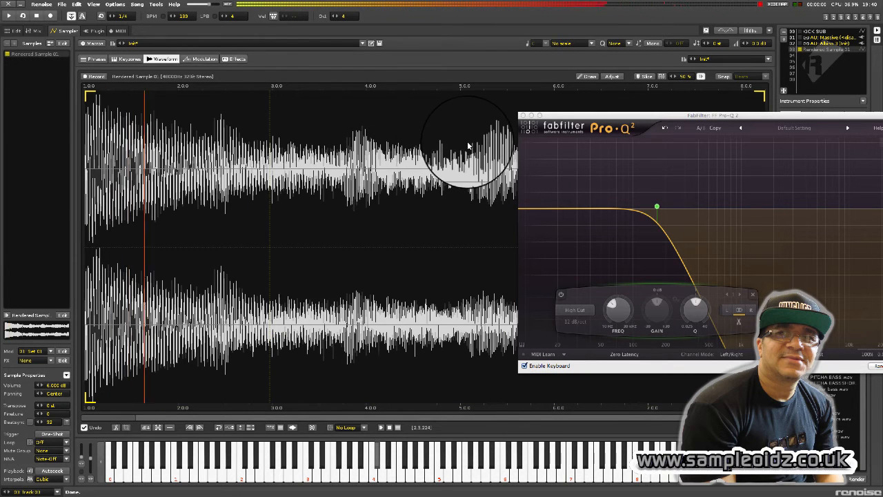
# Return to the pattern, enable edit mode and enter a C-4 note with instrument 03 on line 00 of Track 03.
pyautogui.click(825, 19)
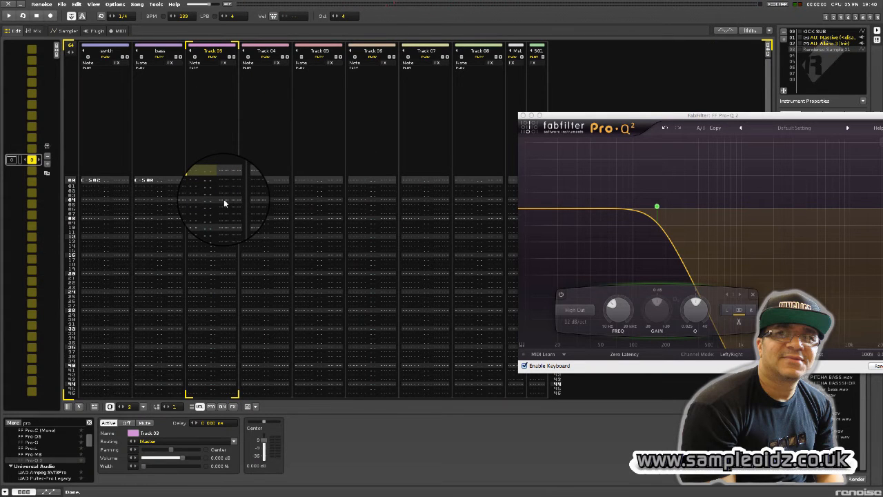
pyautogui.press('Escape')
pyautogui.press('q')
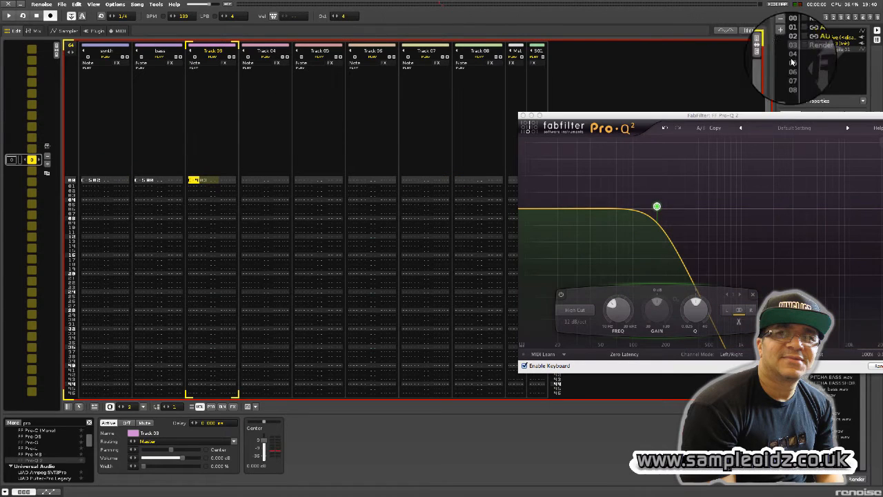
# Show the track scopes, mute the synth and bass tracks, and play the pattern.
pyautogui.click(726, 30)
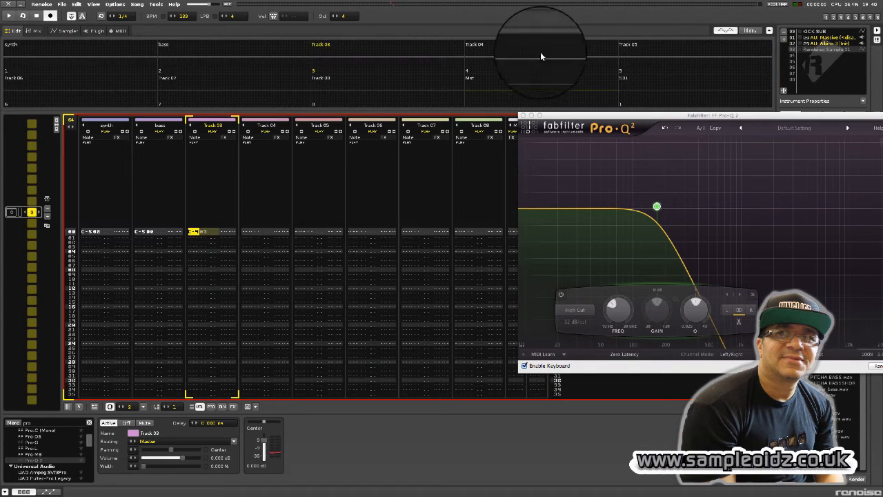
pyautogui.click(241, 60)
pyautogui.press('space')
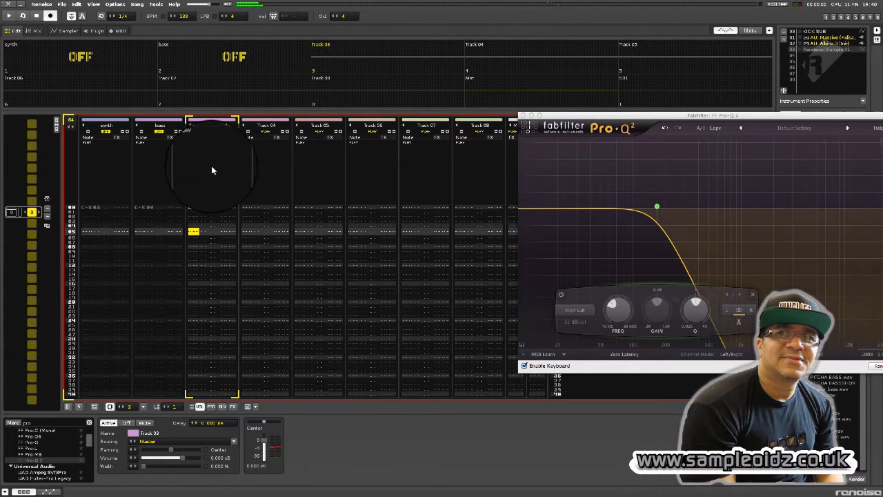
# Set the song tempo to 175 BPM and play the pattern to check it.
pyautogui.doubleClick(182, 15)
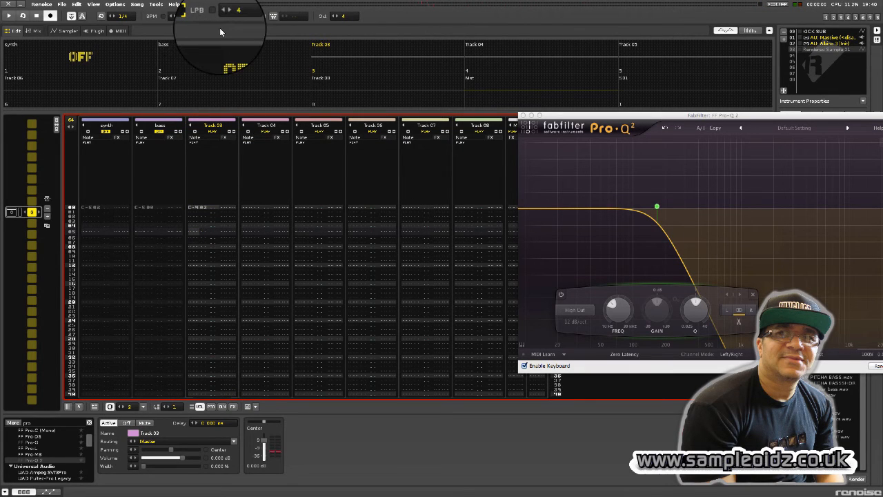
pyautogui.press('Return')
pyautogui.press('space')
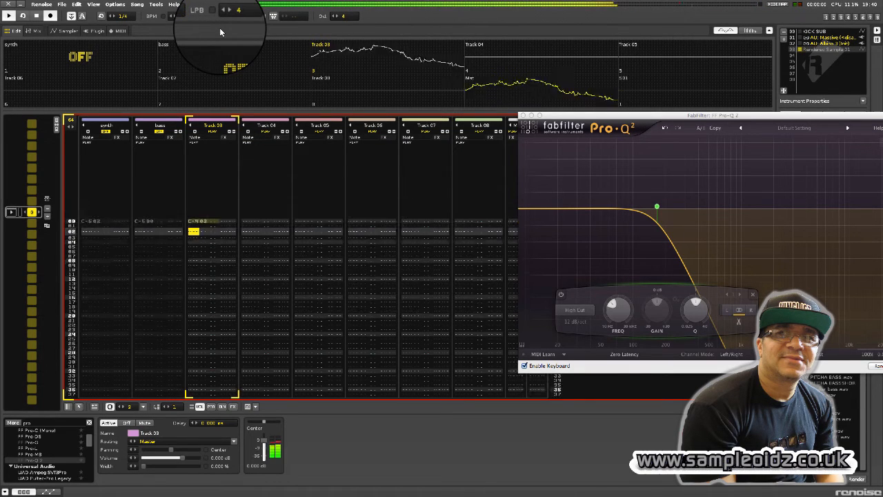
pyautogui.press('space')
pyautogui.doubleClick(182, 16)
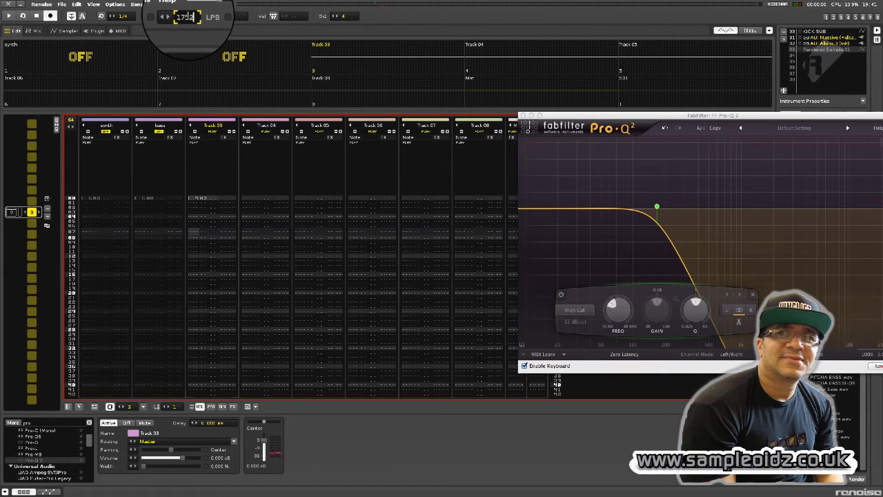
pyautogui.press('BackSpace')
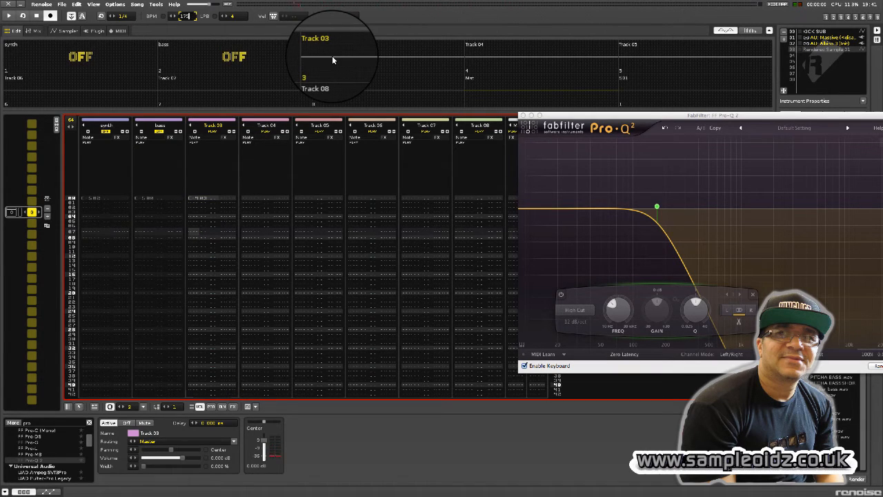
pyautogui.press('Return')
pyautogui.press('space')
pyautogui.press('space')
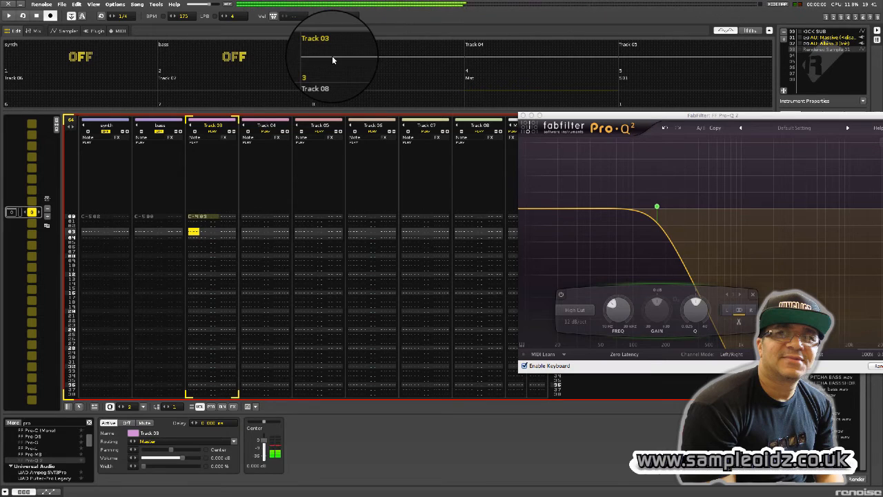
# Place the cursor in Track 03's effect column on line 00.
pyautogui.click(225, 216)
pyautogui.press('Right')
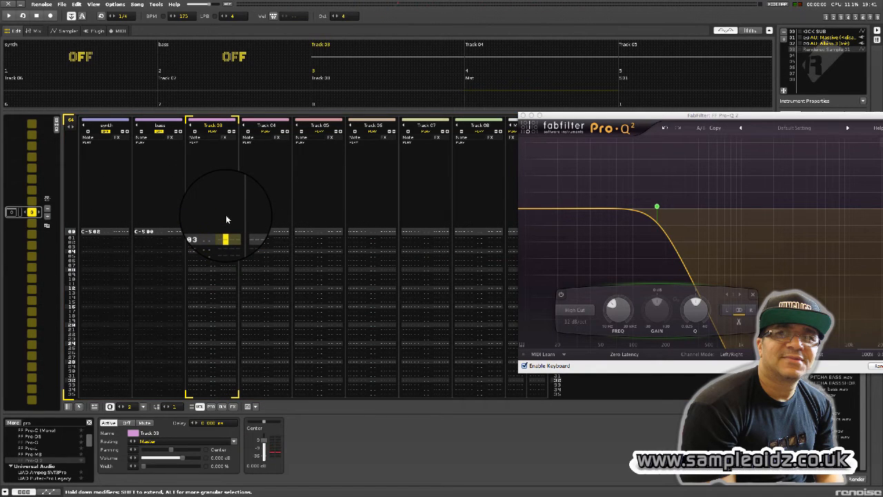
pyautogui.press('Left')
pyautogui.press('Right')
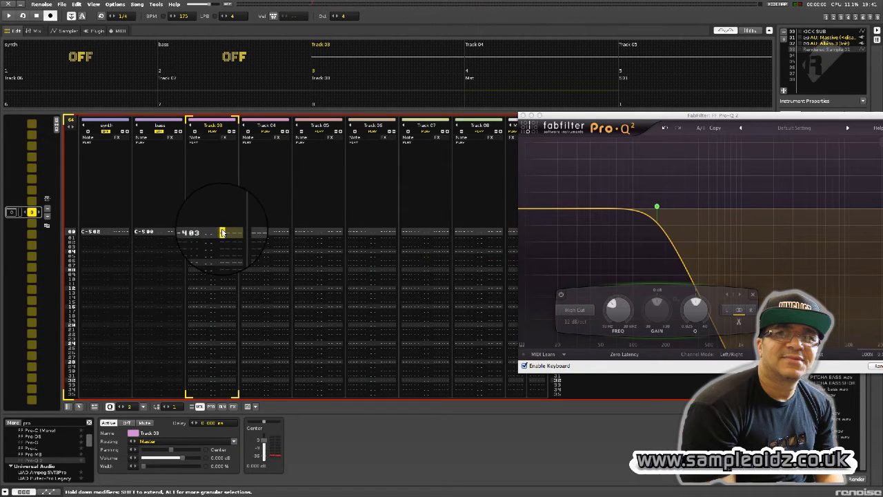
pyautogui.write('0808')
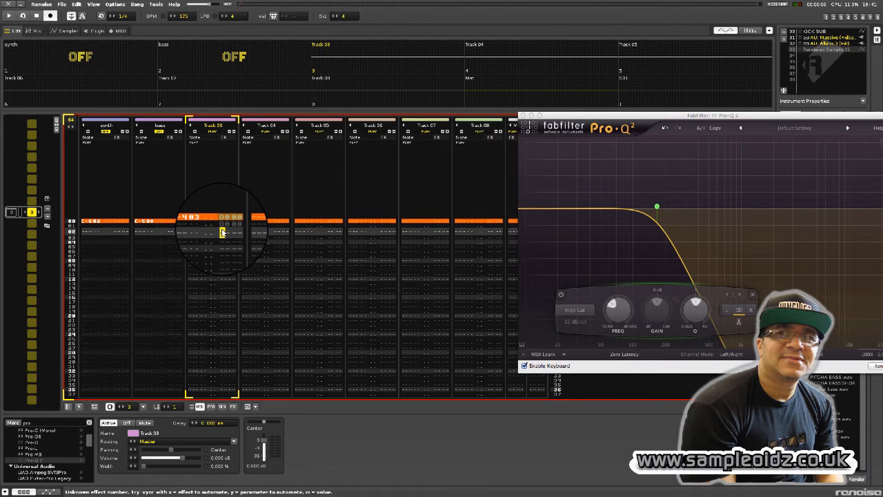
pyautogui.press('Up')
pyautogui.press('Up')
pyautogui.press('Delete')
pyautogui.press('Delete')
pyautogui.press('Delete')
pyautogui.press('Up')
pyautogui.press('Up')
pyautogui.press('Up')
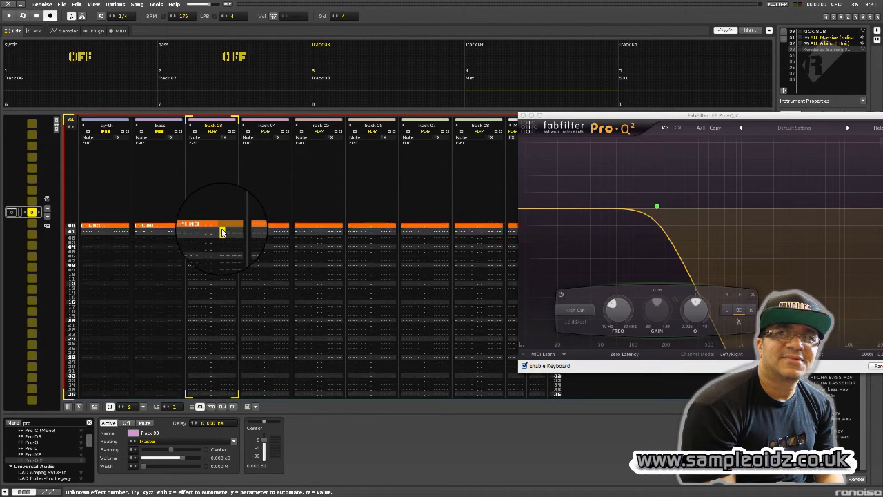
# Enter the 0D pitch slide-down command on lines 00 to 20 of Track 03's effect column.
pyautogui.press('Right')
pyautogui.write('ddddddddddddddddddd')
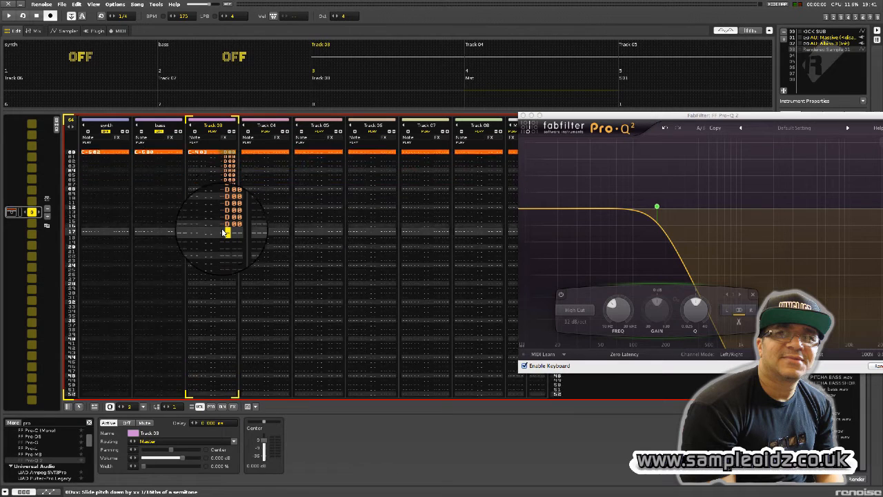
pyautogui.write('dd')
# Set the slide amount to 05 for Track 03's 0D commands from line 00 to 20, and play the pattern.
pyautogui.press('Up')
pyautogui.press('Up')
pyautogui.press('Up')
pyautogui.press('Up')
pyautogui.press('Up')
pyautogui.press('Up')
pyautogui.press('Up')
pyautogui.press('Up')
pyautogui.press('Up')
pyautogui.press('Up')
pyautogui.press('Up')
pyautogui.press('Up')
pyautogui.press('Up')
pyautogui.press('Up')
pyautogui.press('Up')
pyautogui.press('Up')
pyautogui.press('Up')
pyautogui.press('Up')
pyautogui.press('Up')
pyautogui.press('Up')
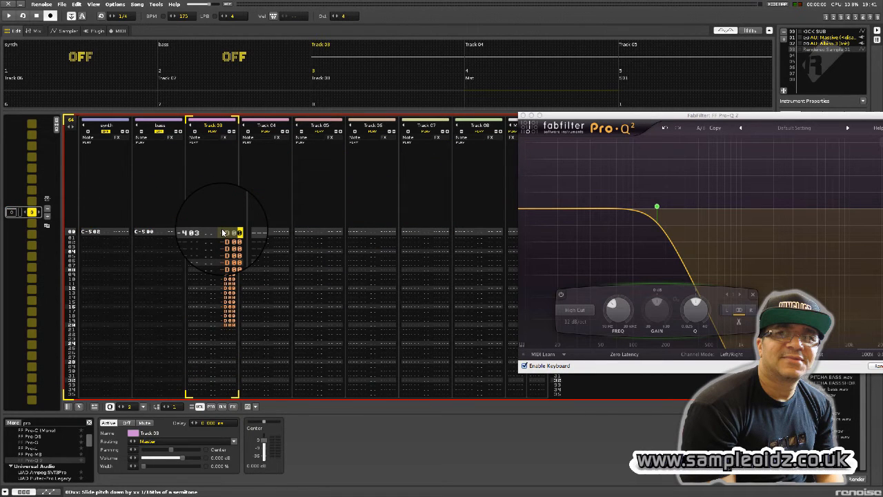
pyautogui.write('55555555555555555555')
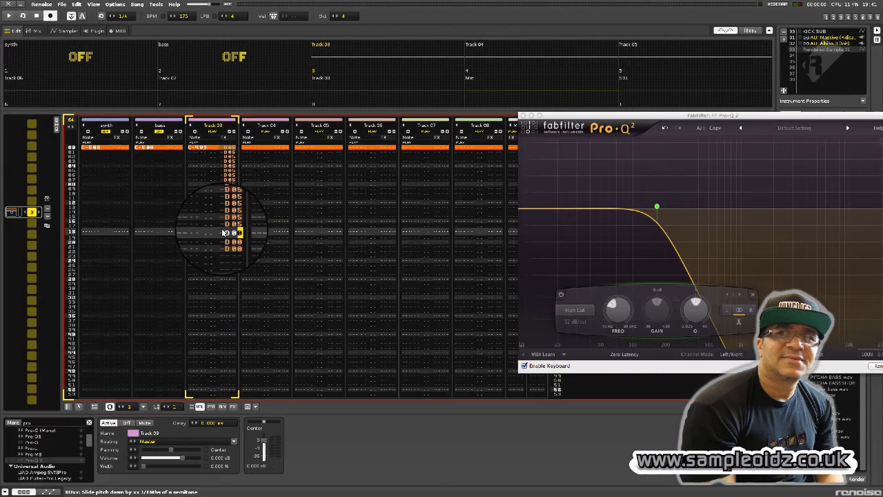
pyautogui.press('space')
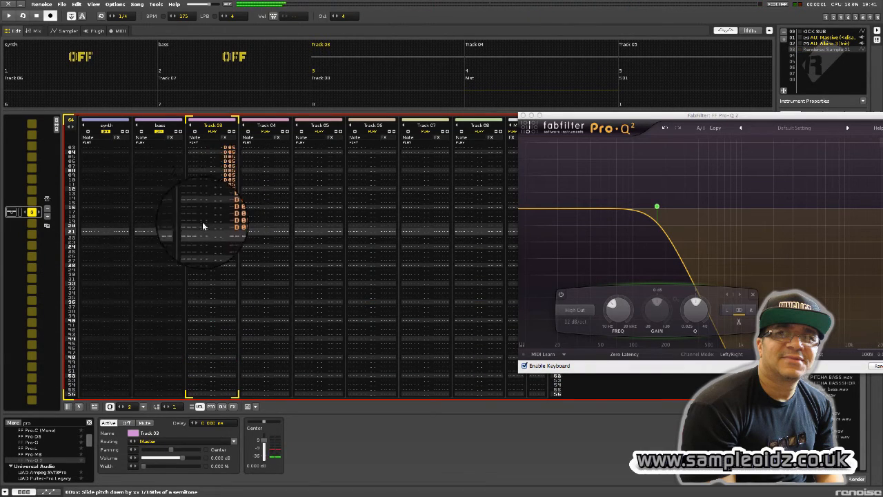
pyautogui.press('space')
# Select Track 03 from line 00 past the end of its slide commands and render the selection to a new sample.
pyautogui.click(199, 181)
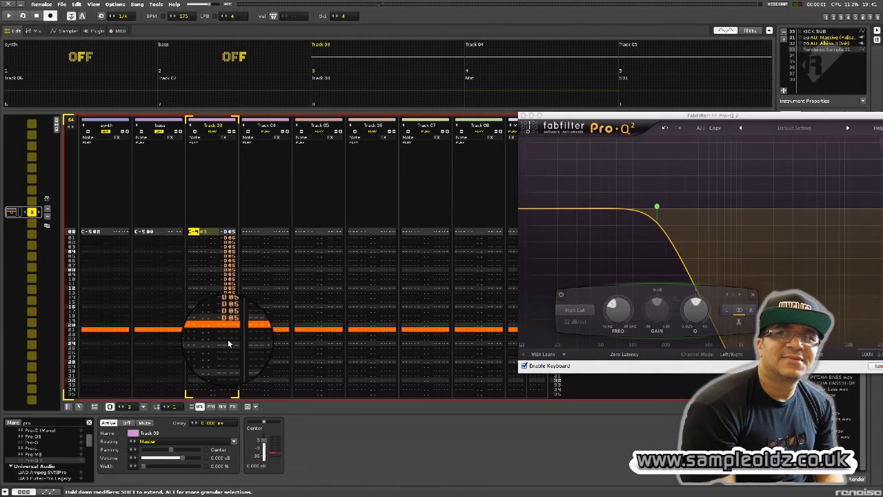
pyautogui.moveTo(198, 232); pyautogui.dragTo(220, 393)
pyautogui.scroll(-8, 219, 306)
pyautogui.press('space')
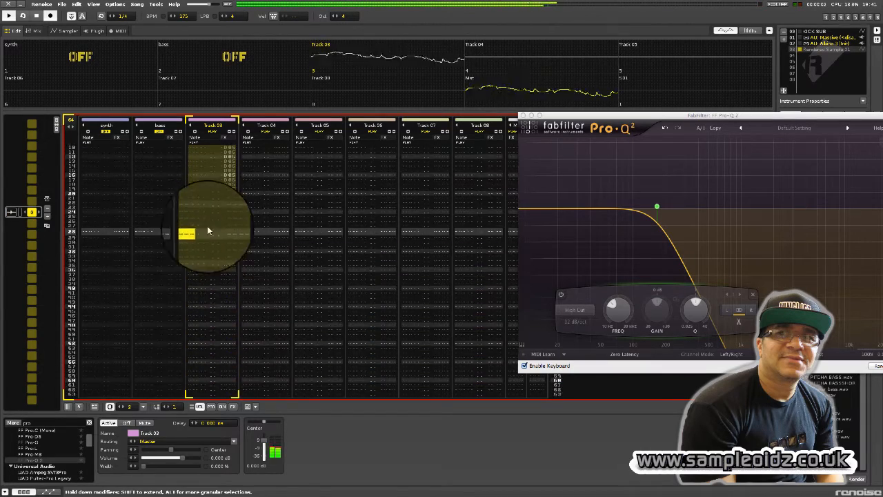
pyautogui.rightClick(200, 187)
pyautogui.click(241, 231)
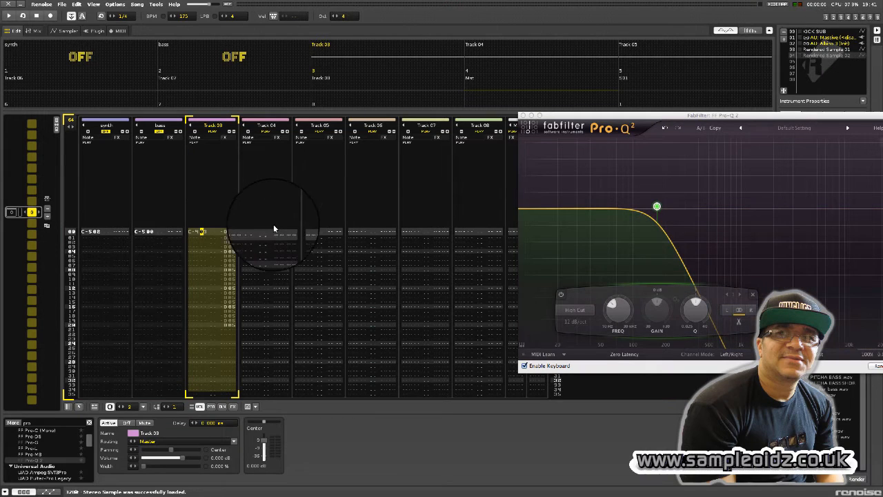
# Place the cursor on line 00 of Track 05 and audition the newly rendered sample.
pyautogui.click(298, 233)
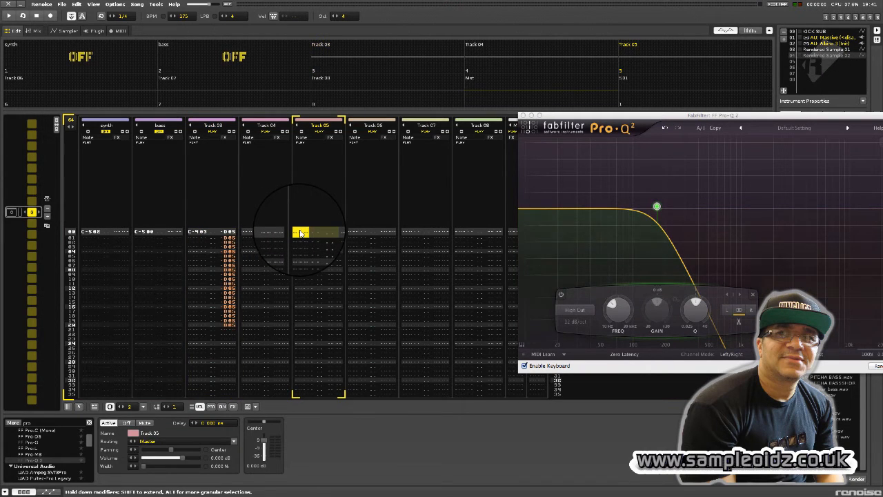
pyautogui.press('space')
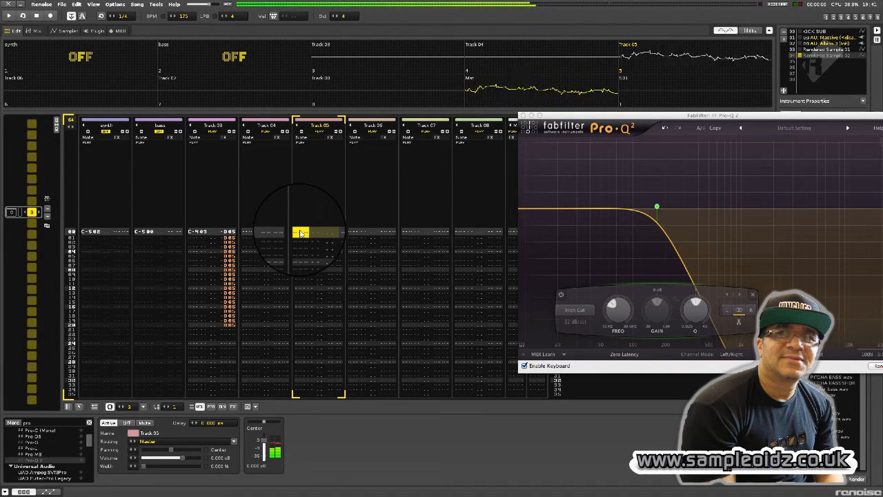
# Close the Pro-Q 2 editor, place the cursor in Track 04 and play the pattern briefly.
pyautogui.press('space')
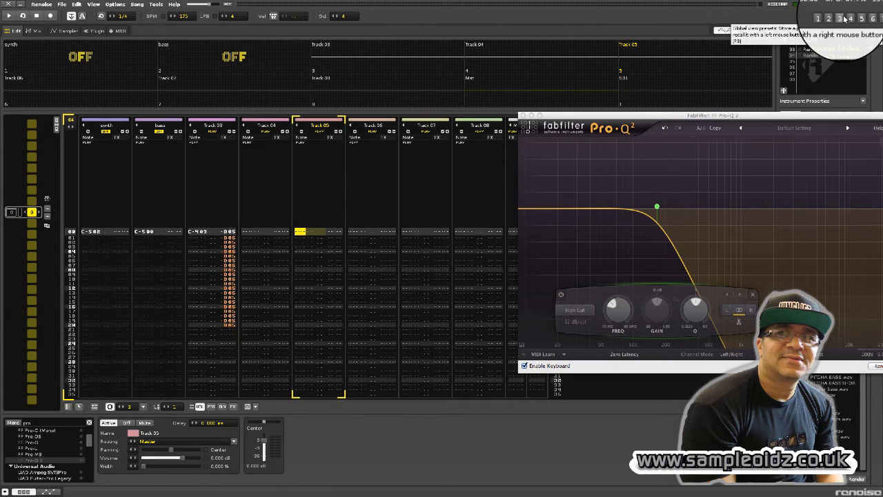
pyautogui.click(522, 115)
pyautogui.click(285, 259)
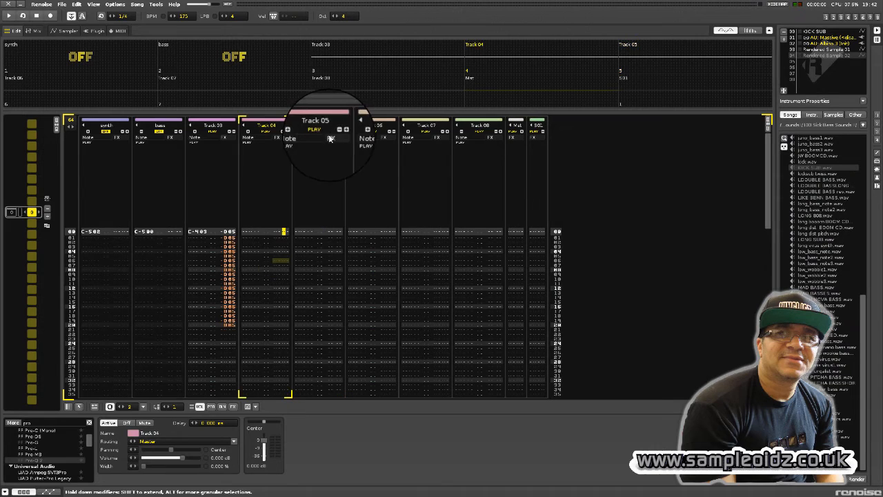
pyautogui.click(271, 242)
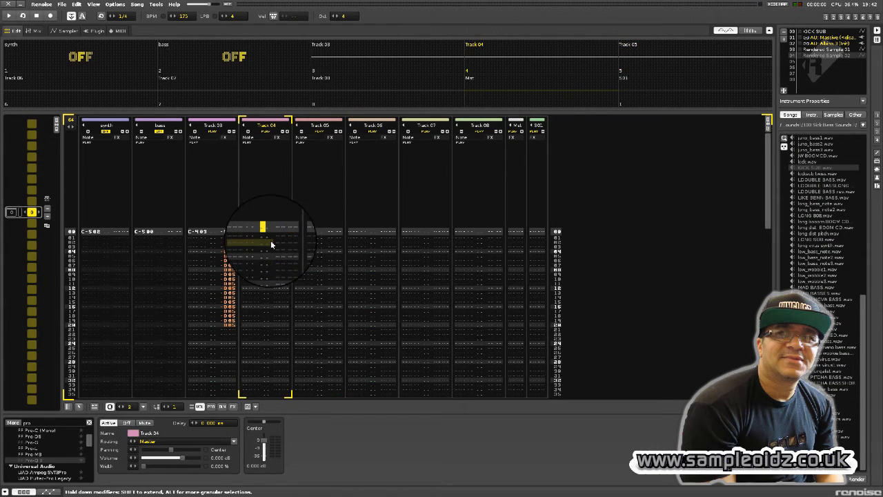
pyautogui.press('space')
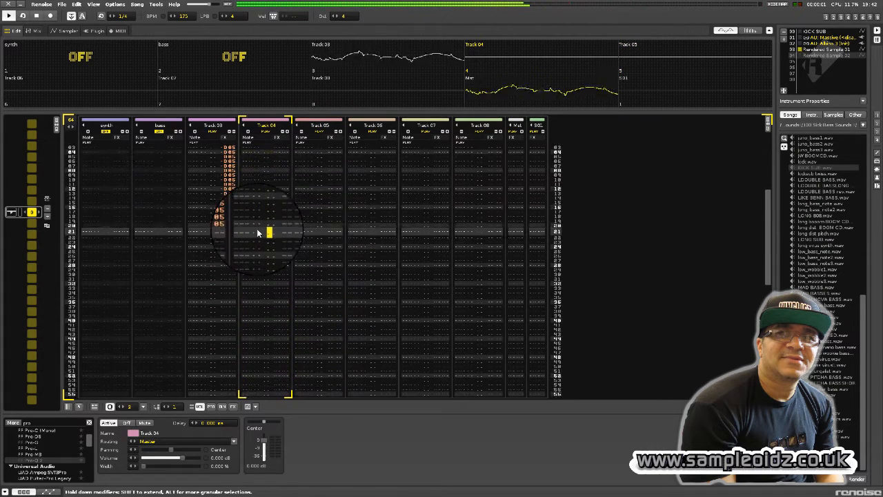
pyautogui.press('space')
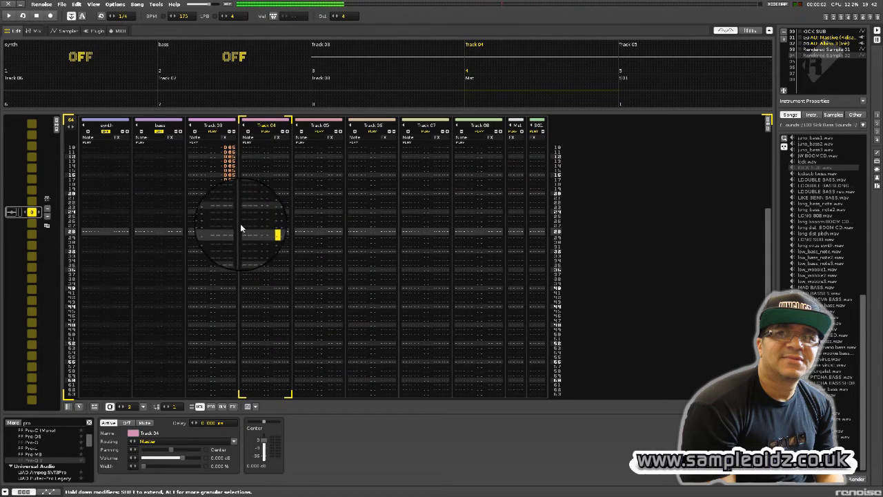
# Mute Track 03 and audition the newest rendered sample with the cursor on line 00 of Track 04's note column.
pyautogui.click(213, 131)
pyautogui.press('space')
pyautogui.press('space')
pyautogui.press('Left')
pyautogui.press('Left')
pyautogui.press('Left')
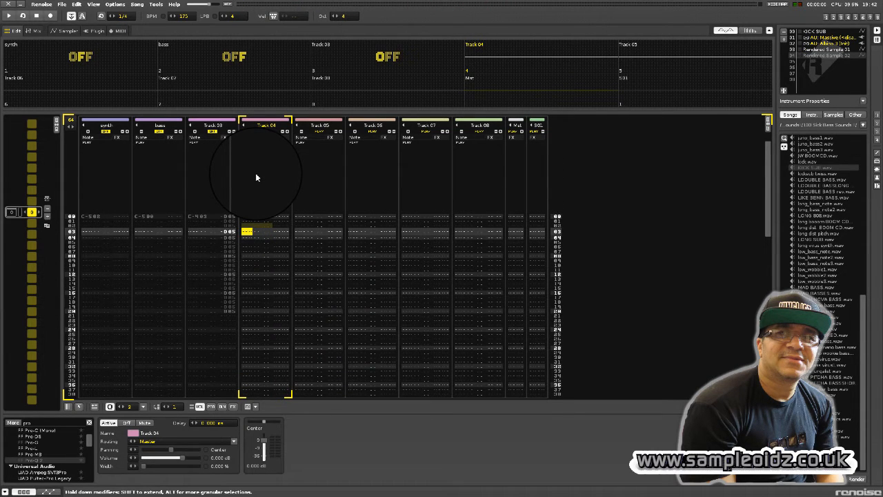
pyautogui.press('Up')
pyautogui.press('Up')
pyautogui.press('Up')
pyautogui.press('z')
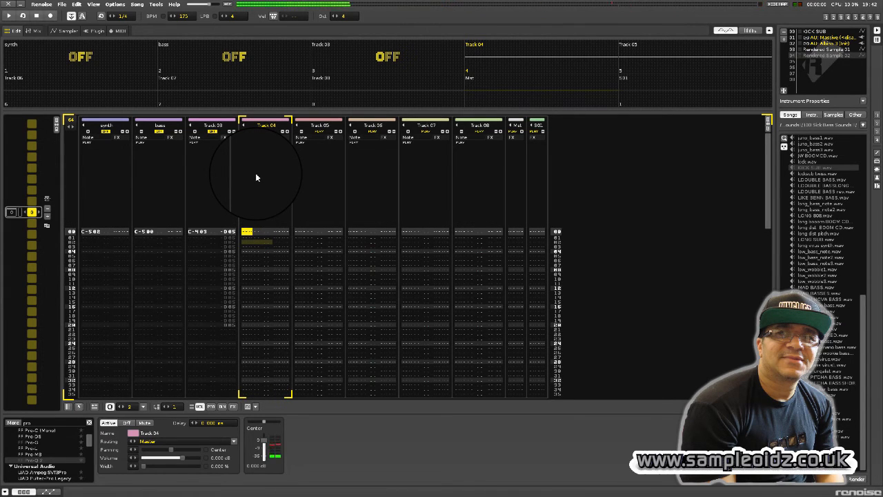
# Rename the newest rendered sample's instrument as Mentasm 1.
pyautogui.rightClick(816, 57)
pyautogui.click(798, 137)
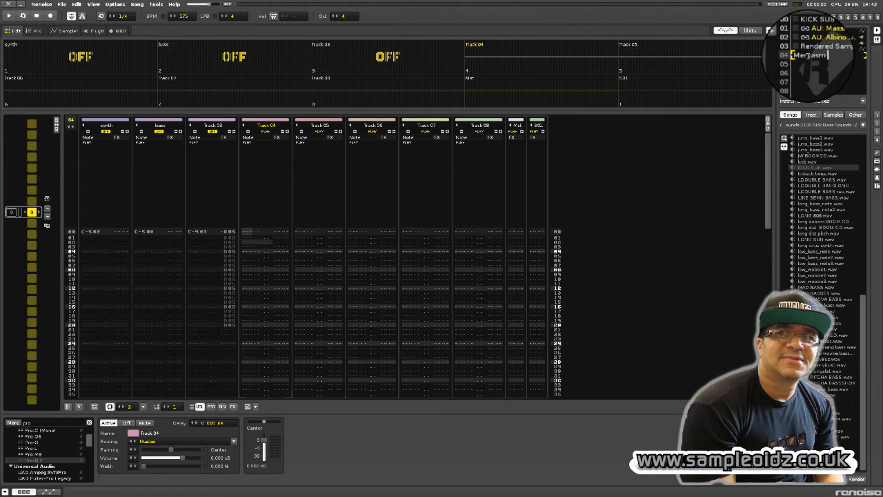
pyautogui.press('Return')
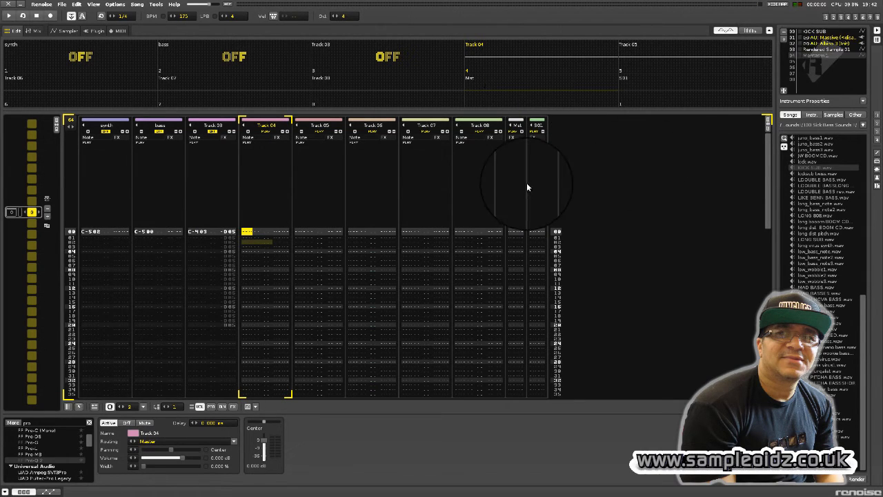
# Loop the rendered sample's waveform from just past 6.0 to the end in PingPong mode, and audition the held note.
pyautogui.click(243, 232)
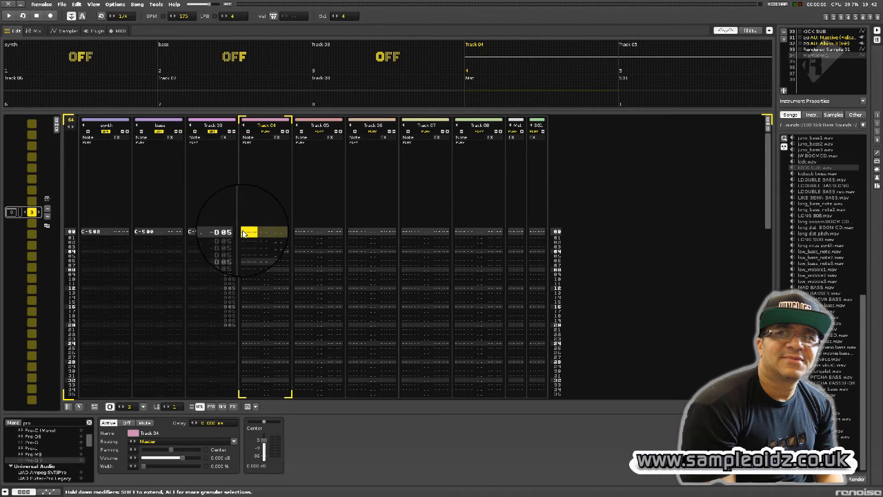
pyautogui.click(842, 18)
pyautogui.moveTo(489, 198); pyautogui.dragTo(773, 224)
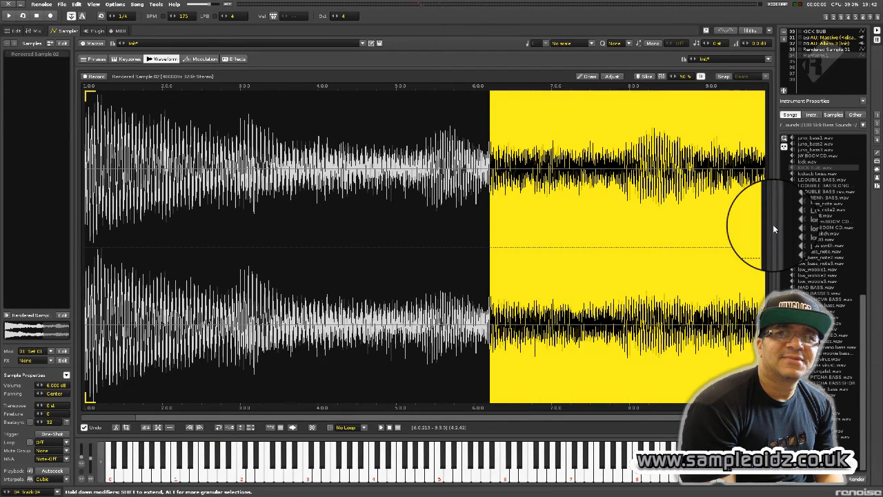
pyautogui.click(359, 427)
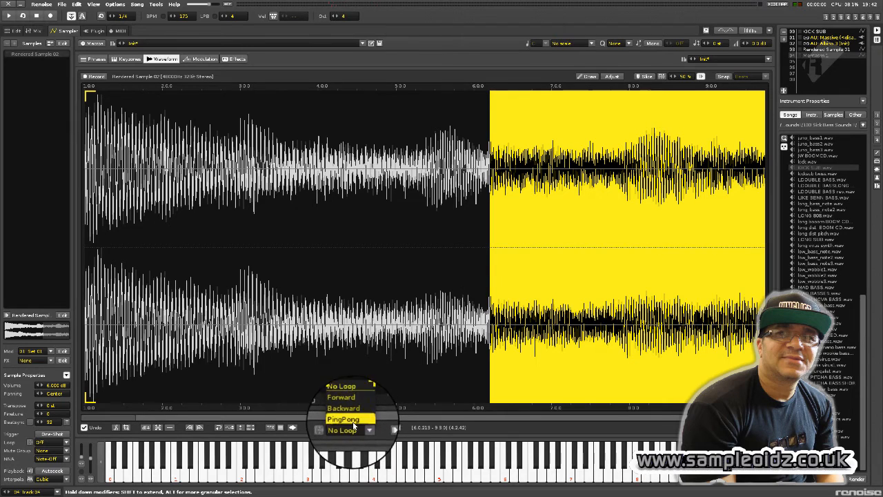
pyautogui.click(354, 414)
pyautogui.press('z')
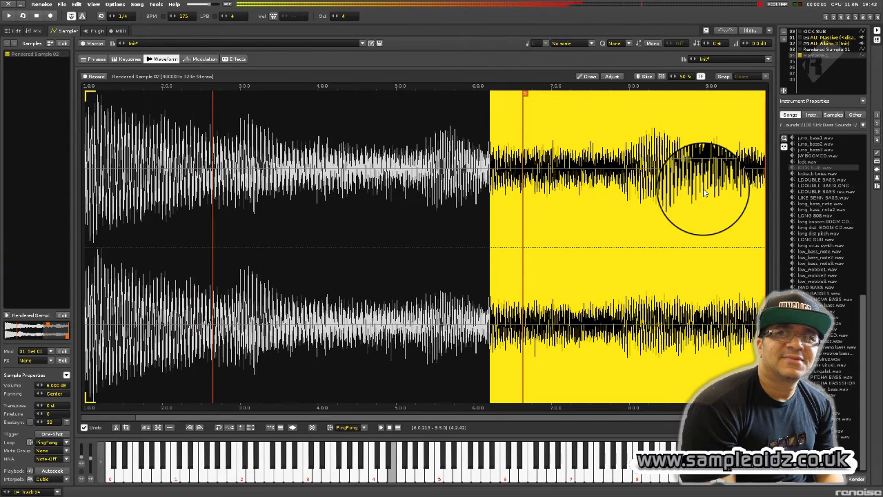
# Return to the pattern editor, search the effects for "camel", add CamelPhat to Track 04 and audition the sample.
pyautogui.click(825, 17)
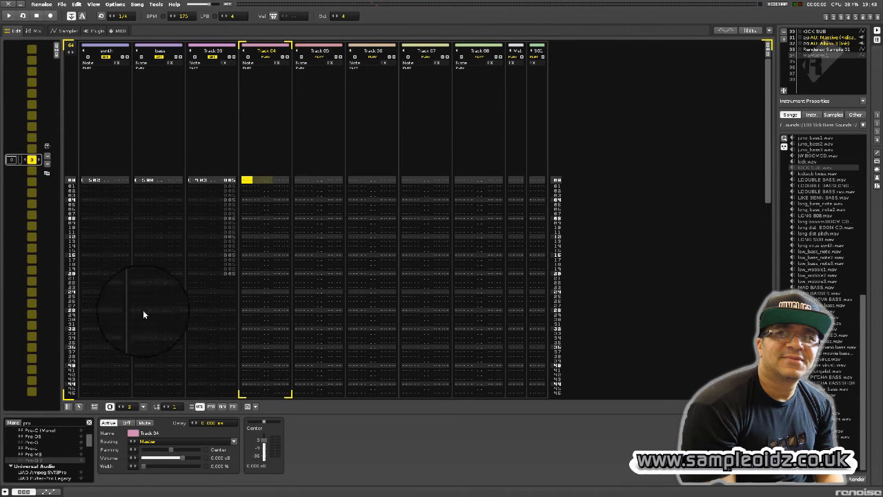
pyautogui.click(56, 424)
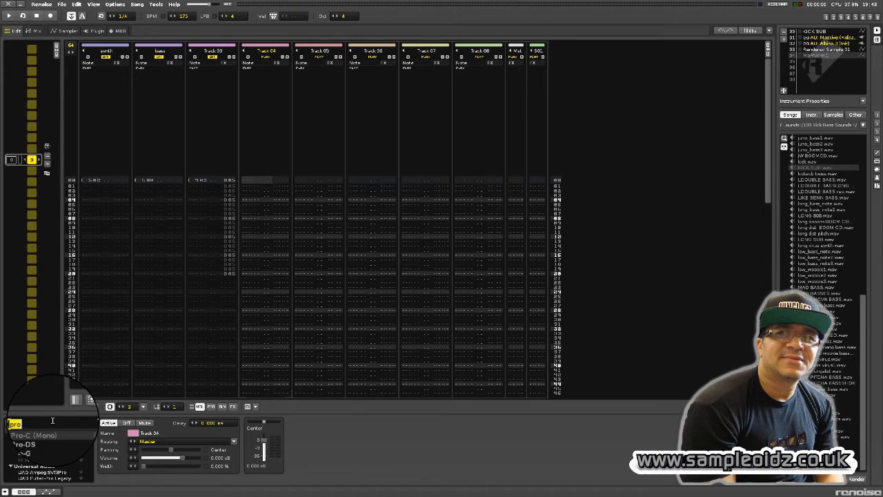
pyautogui.press('BackSpace')
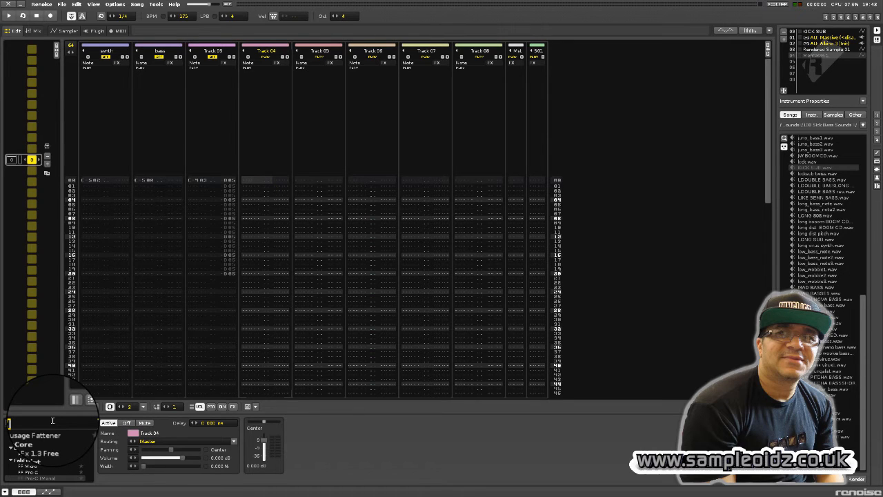
pyautogui.write('came')
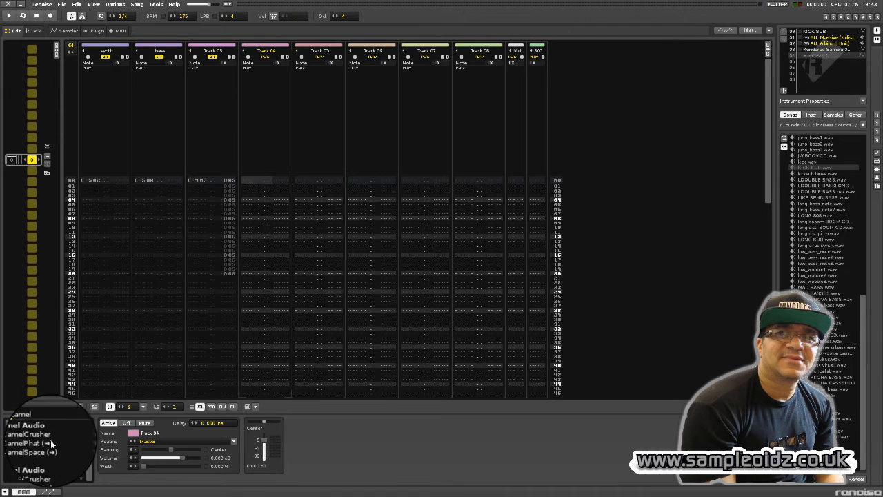
pyautogui.doubleClick(50, 442)
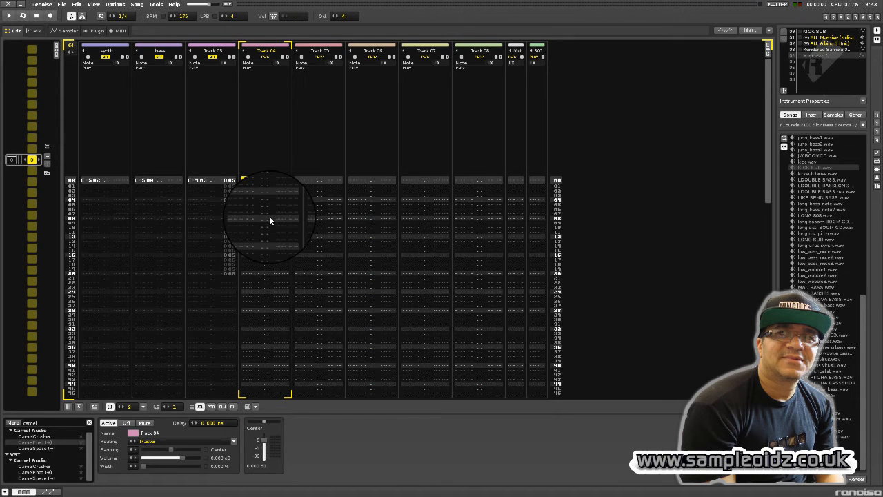
pyautogui.press('q')
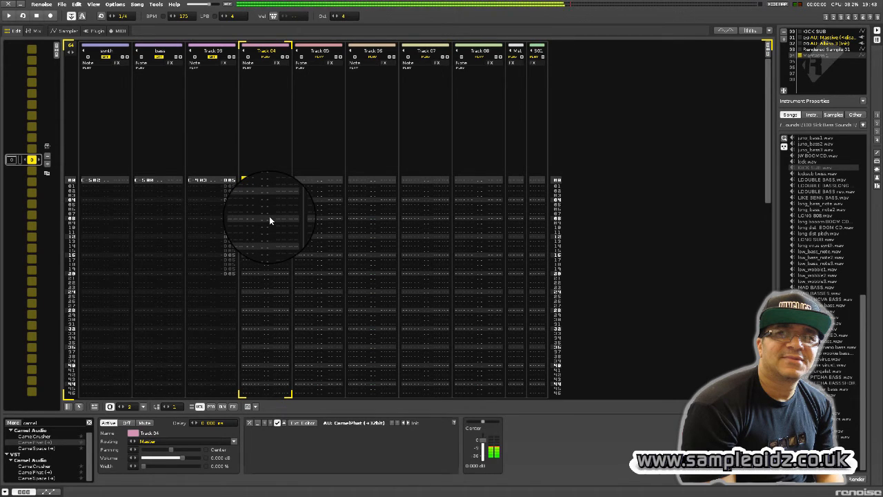
# Open the CamelPhat editor, load the DRM BigBadBeat preset and audition the sample through it.
pyautogui.click(308, 424)
pyautogui.click(479, 173)
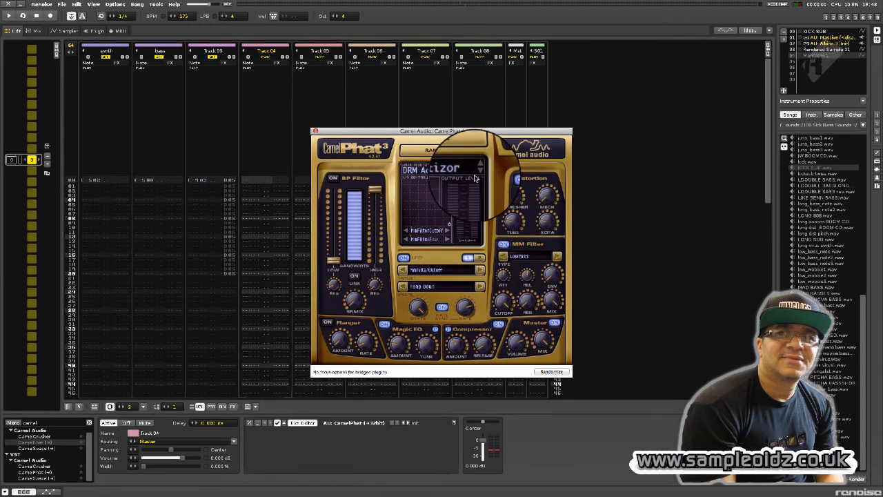
pyautogui.click(254, 206)
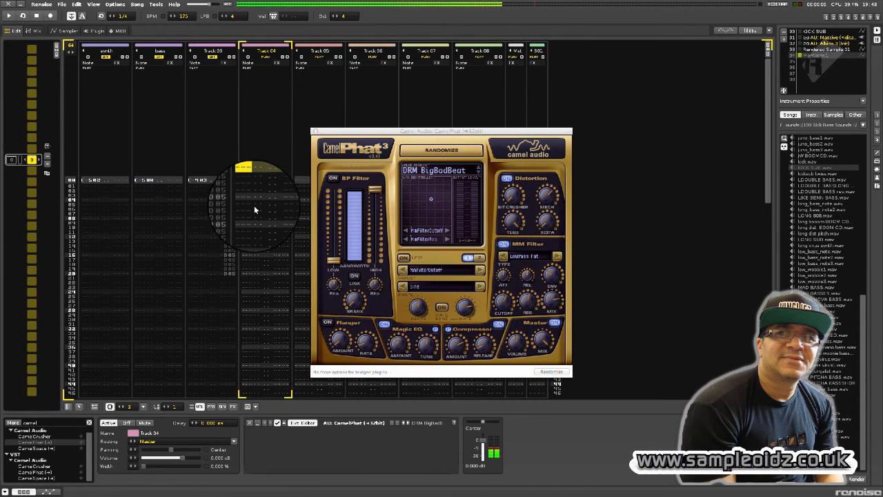
# Load the DRM Flange Tool preset in CamelPhat, audition the sample through it and close the effect's editor.
pyautogui.click(439, 170)
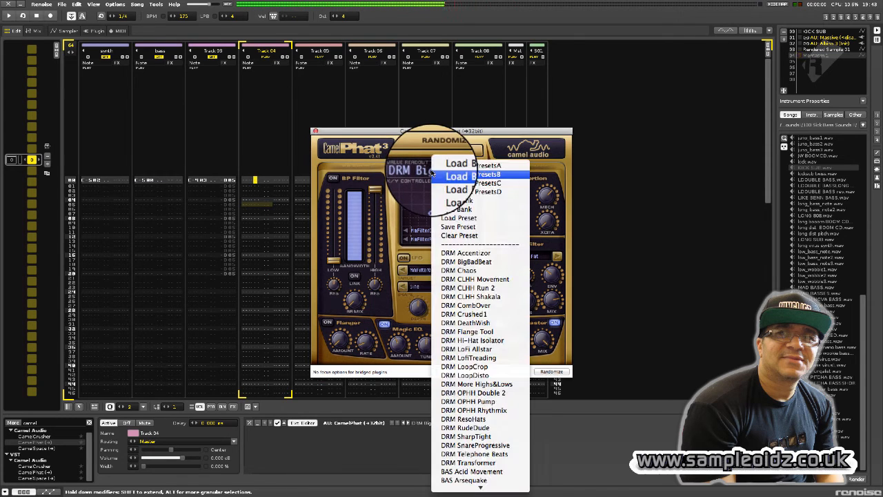
pyautogui.scroll(-5, 468, 304)
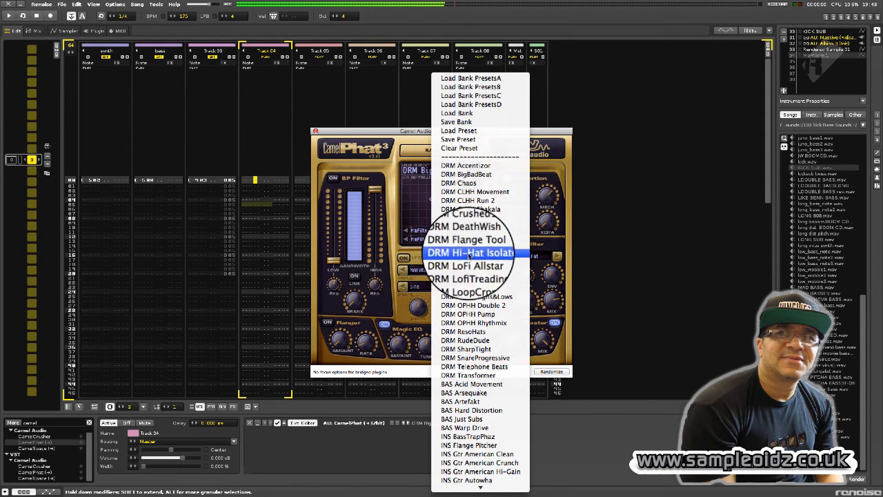
pyautogui.click(469, 229)
pyautogui.click(247, 181)
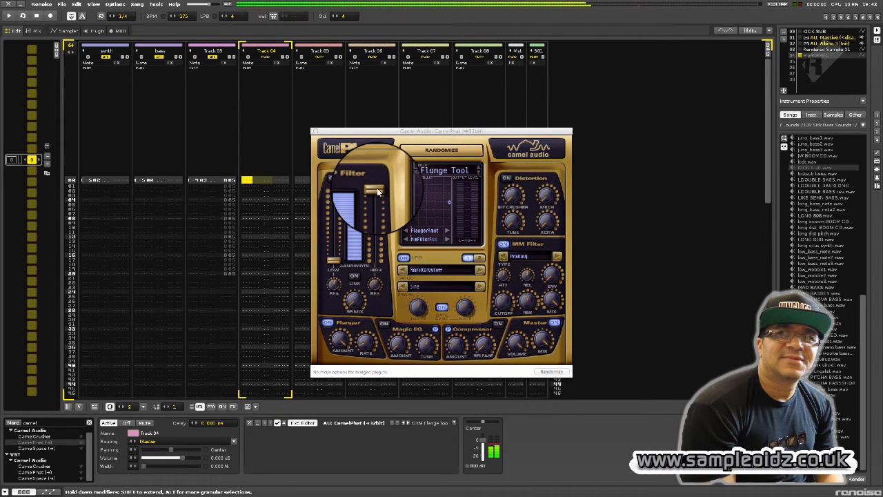
pyautogui.click(445, 170)
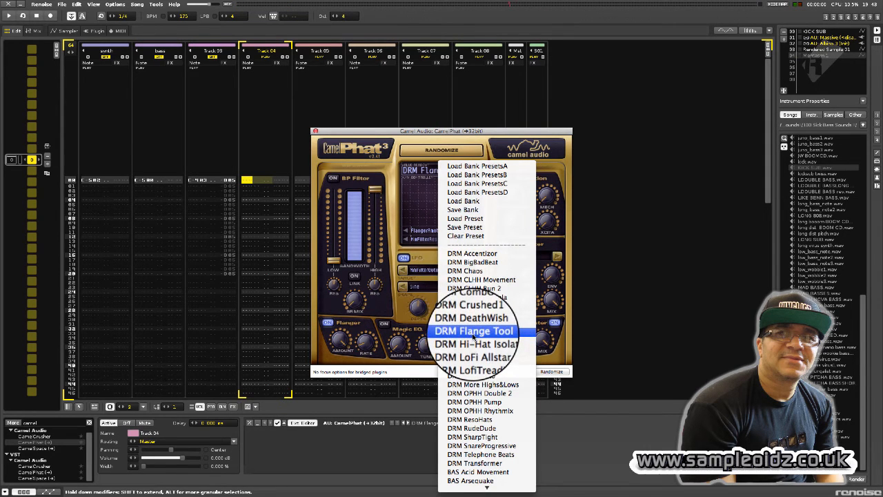
pyautogui.click(474, 332)
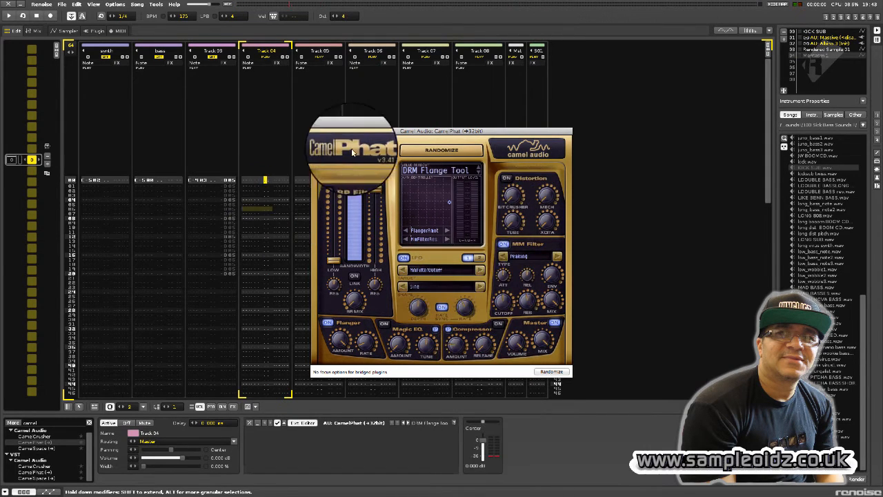
pyautogui.click(314, 132)
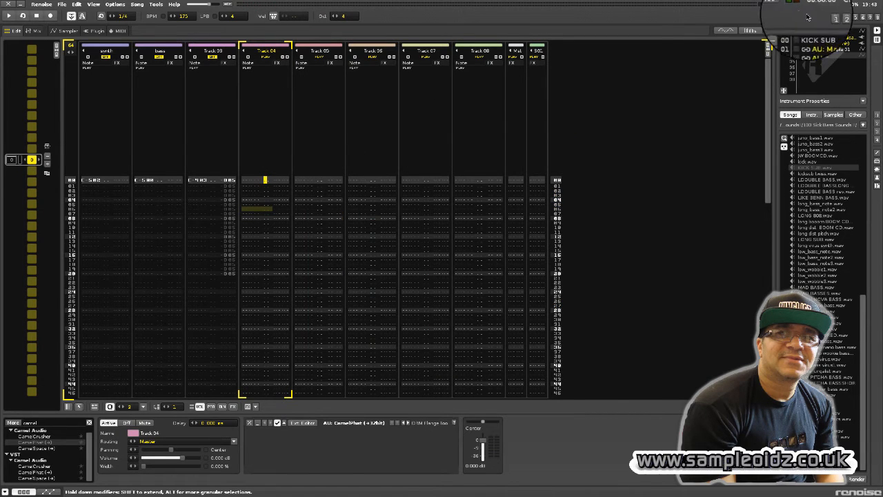
# Save the looped bass instrument as a preset named MENTAZM DARK in the Synths folder.
pyautogui.rightClick(823, 53)
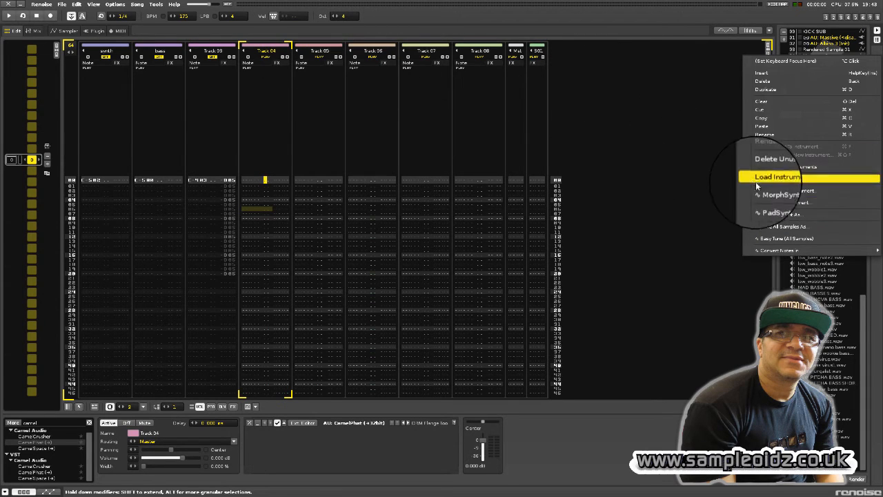
pyautogui.click(607, 30)
pyautogui.click(94, 30)
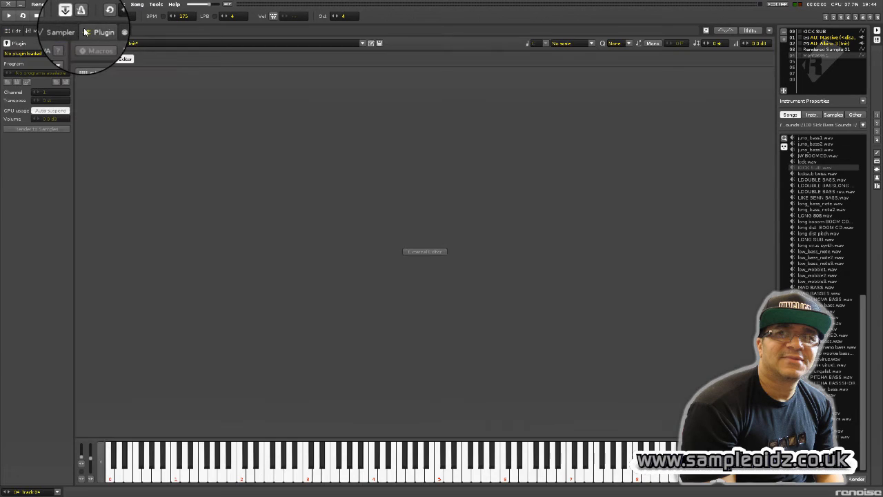
pyautogui.click(379, 43)
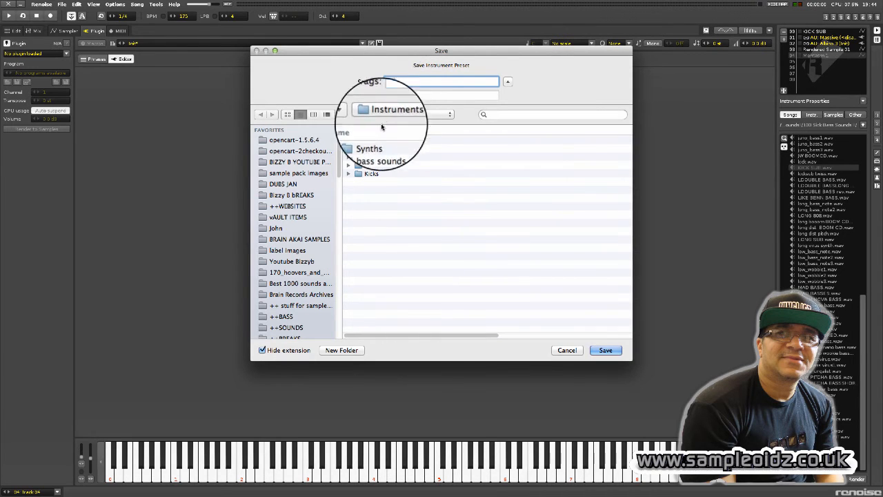
pyautogui.click(374, 142)
pyautogui.doubleClick(375, 141)
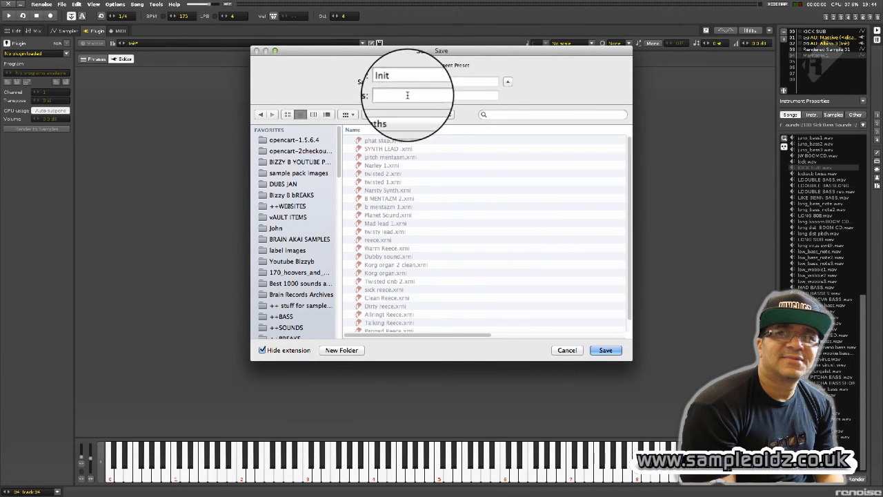
pyautogui.moveTo(403, 82); pyautogui.dragTo(356, 81)
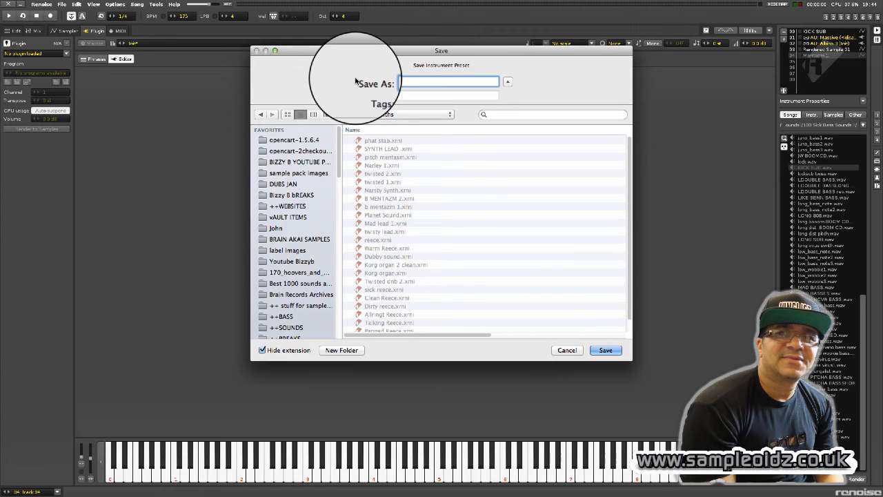
pyautogui.press('BackSpace')
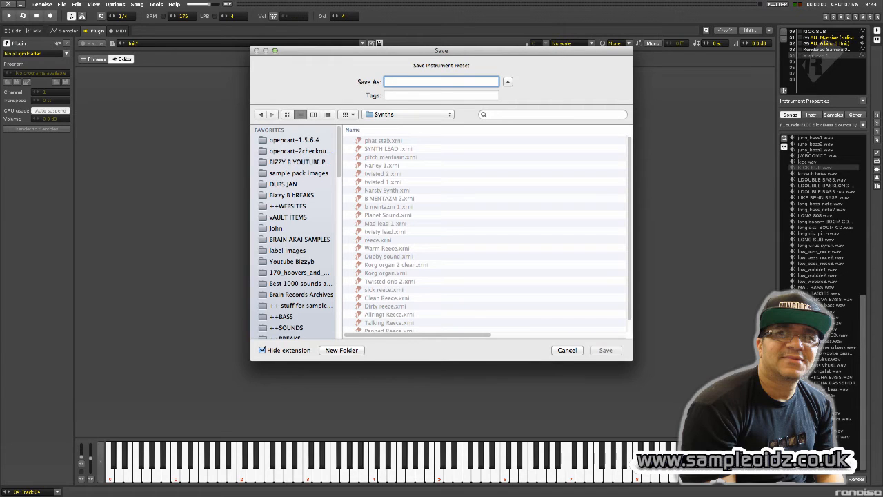
pyautogui.write('MENTAZM DARK')
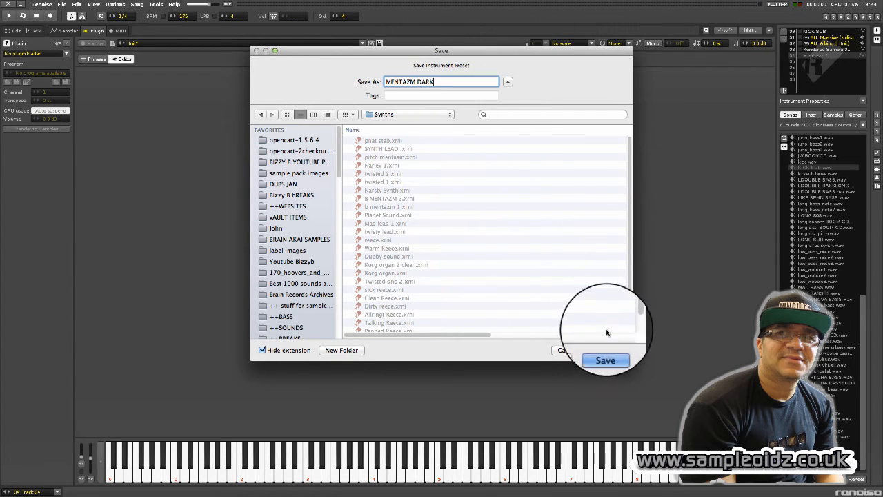
pyautogui.click(605, 350)
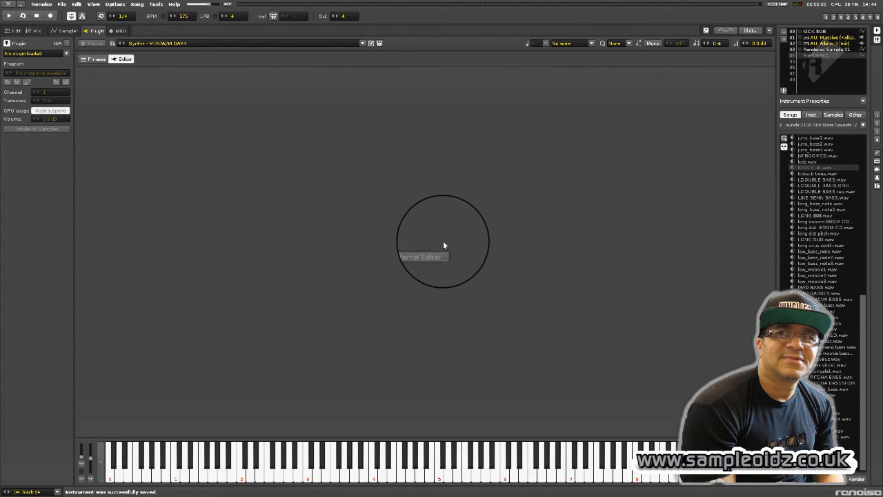
# Audition the saved MENTAZM DARK instrument by playing several low and high notes.
pyautogui.press('n')
pyautogui.press('v')
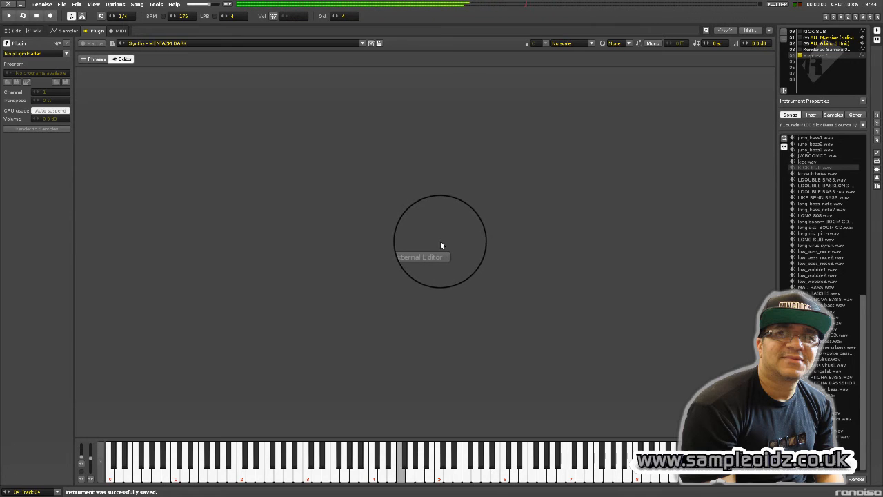
pyautogui.press('w')
pyautogui.press('e')
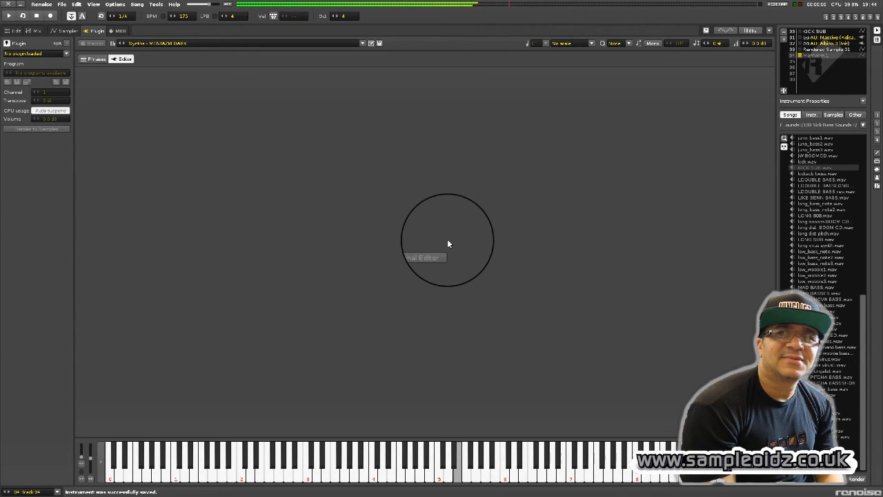
pyautogui.press('n')
pyautogui.press('v')
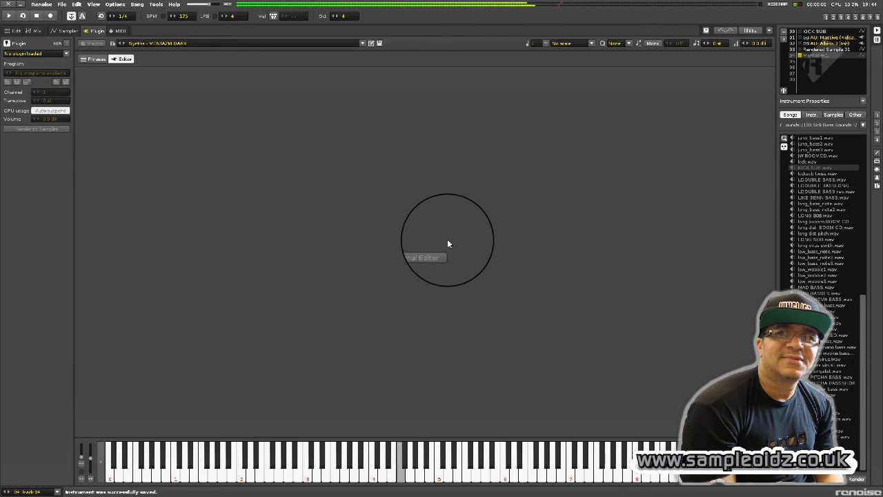
pyautogui.press('e')
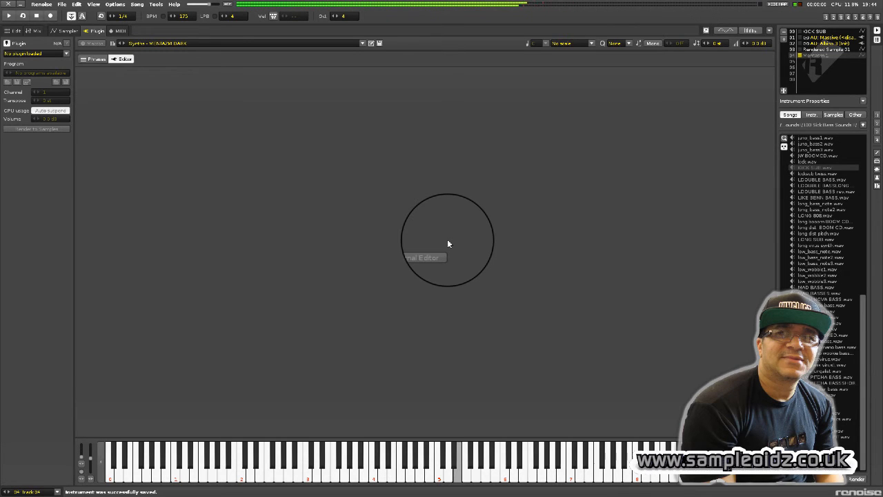
# Return to the pattern editor and enter a C-4 note with instrument 04 on the first line of Track 04.
pyautogui.click(826, 16)
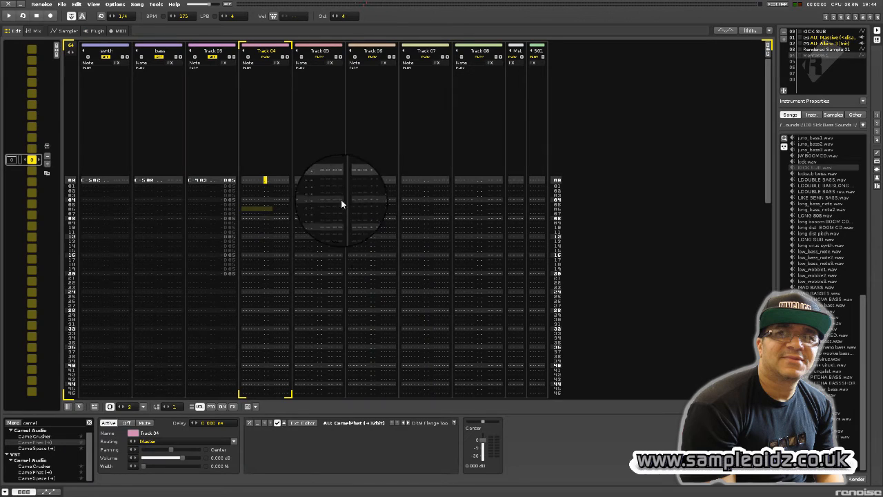
pyautogui.click(248, 180)
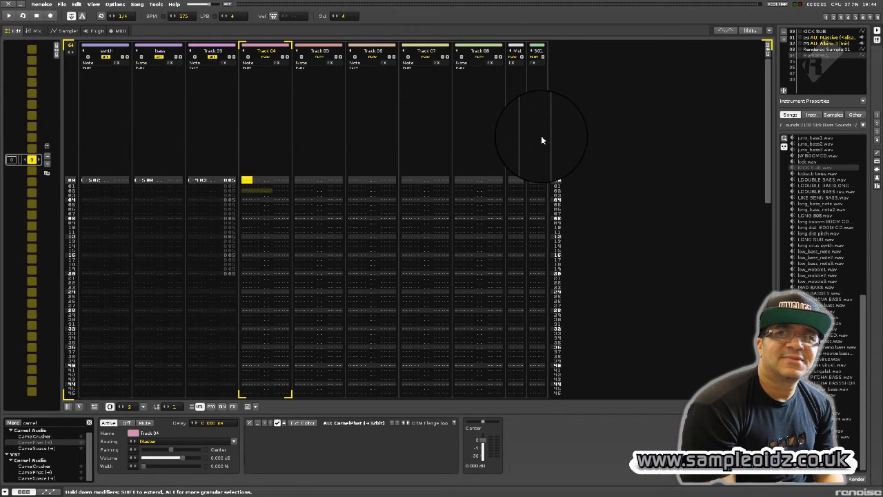
pyautogui.press('Escape')
pyautogui.press('space')
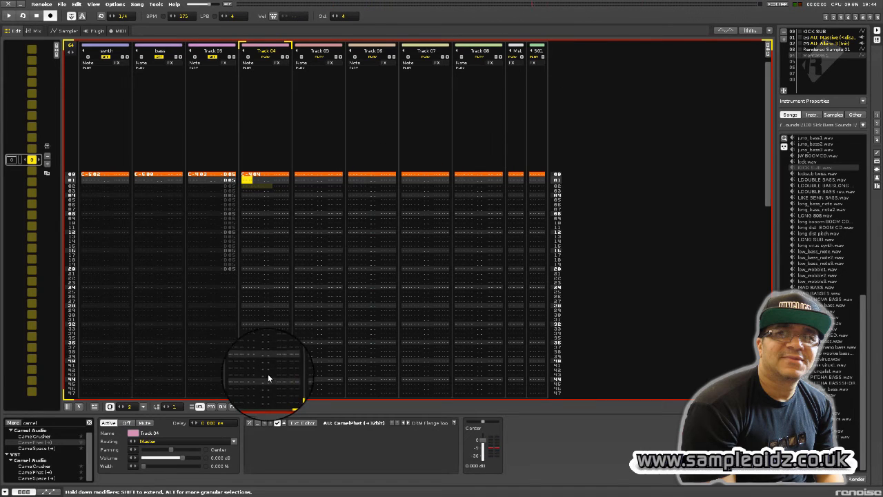
# Try to render the Track 04 lines below the C-4 note to a new sample.
pyautogui.keyDown('shift'); pyautogui.click(249, 382); pyautogui.keyUp('shift')
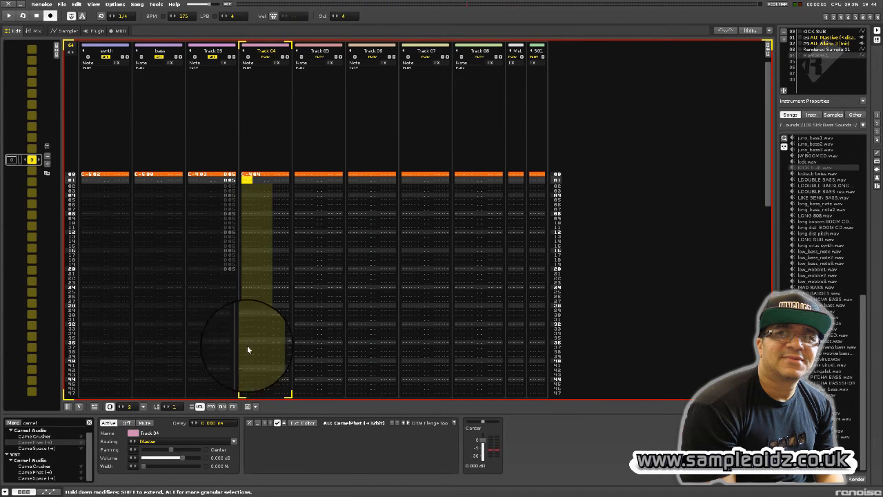
pyautogui.rightClick(257, 178)
pyautogui.click(300, 220)
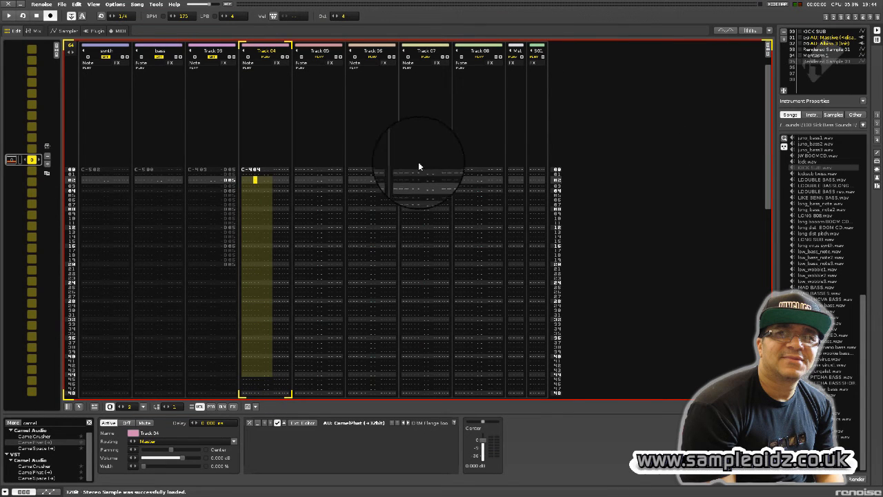
# Audition the newly rendered sample and inspect its waveform in the sampler.
pyautogui.click(363, 179)
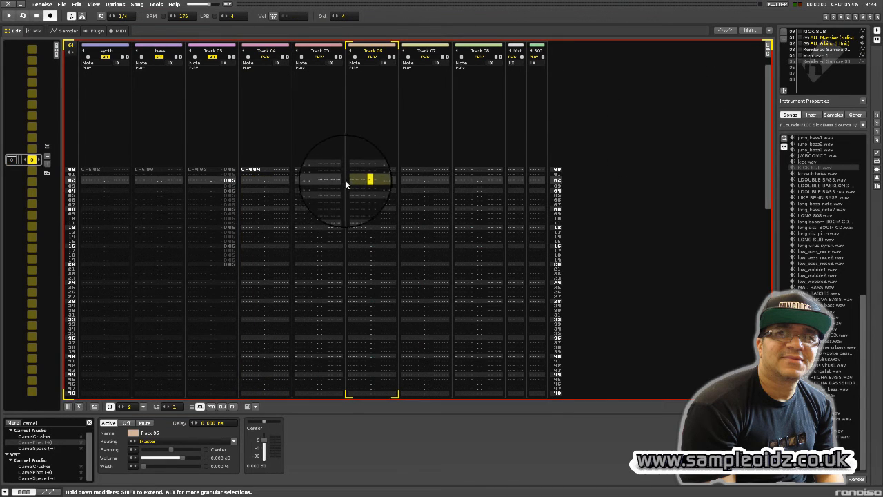
pyautogui.click(352, 181)
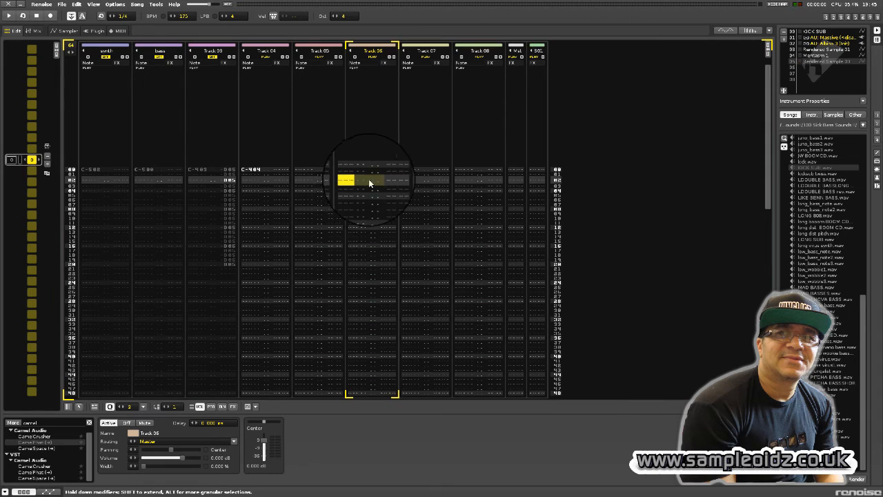
pyautogui.press('Right')
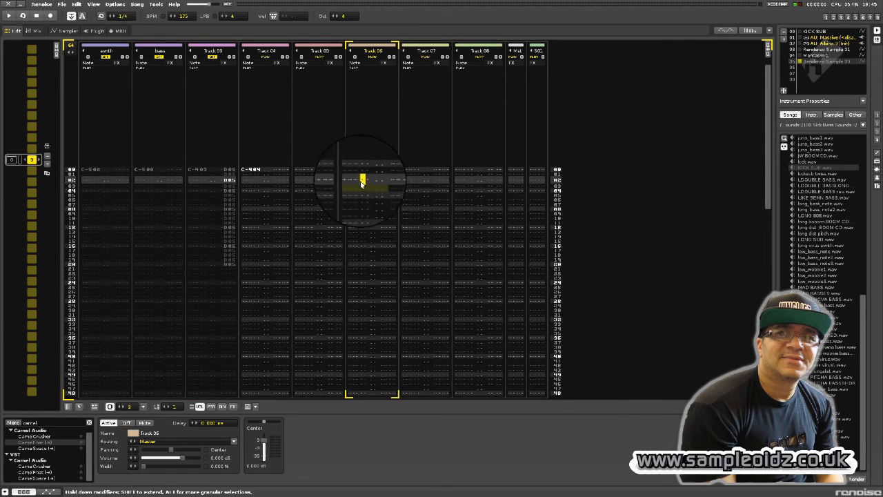
pyautogui.click(342, 180)
pyautogui.click(354, 179)
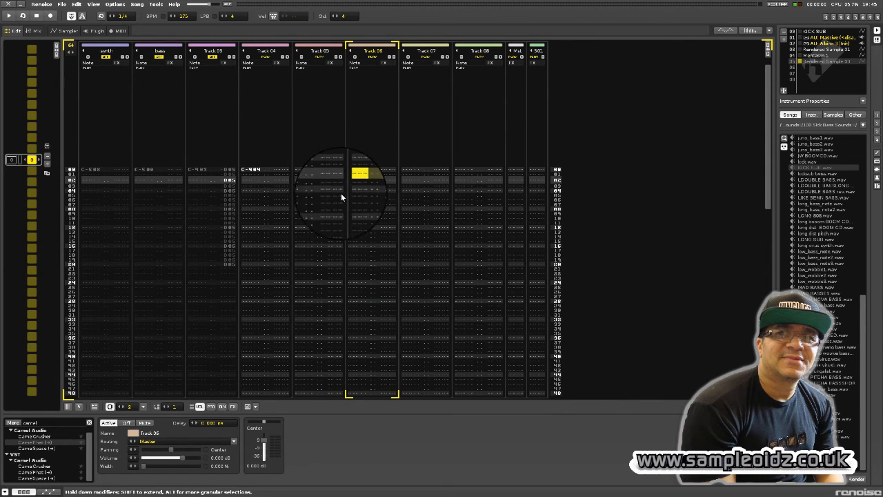
pyautogui.click(841, 19)
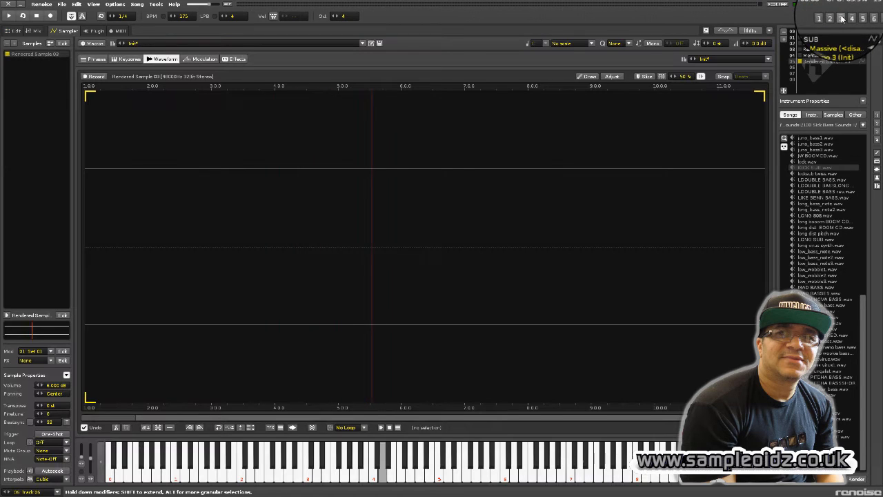
# Return to the pattern editor, place the cursor in Track 04 and play the pattern to check its note.
pyautogui.click(824, 18)
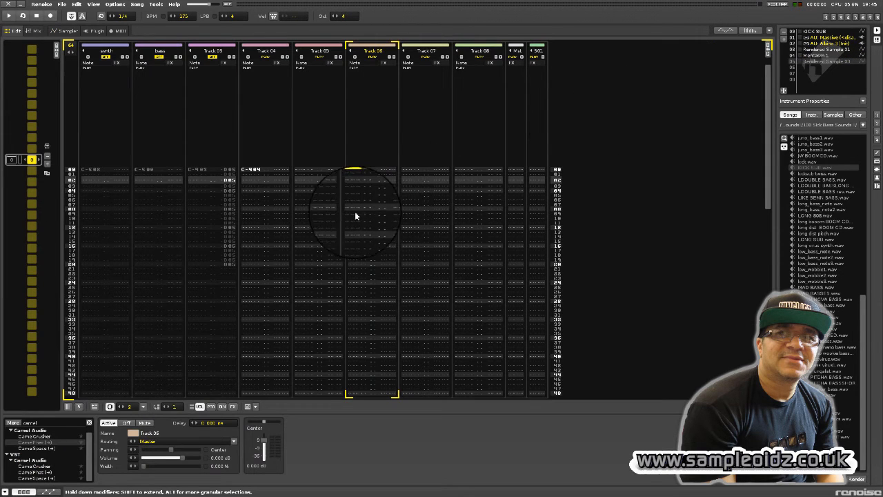
pyautogui.click(249, 179)
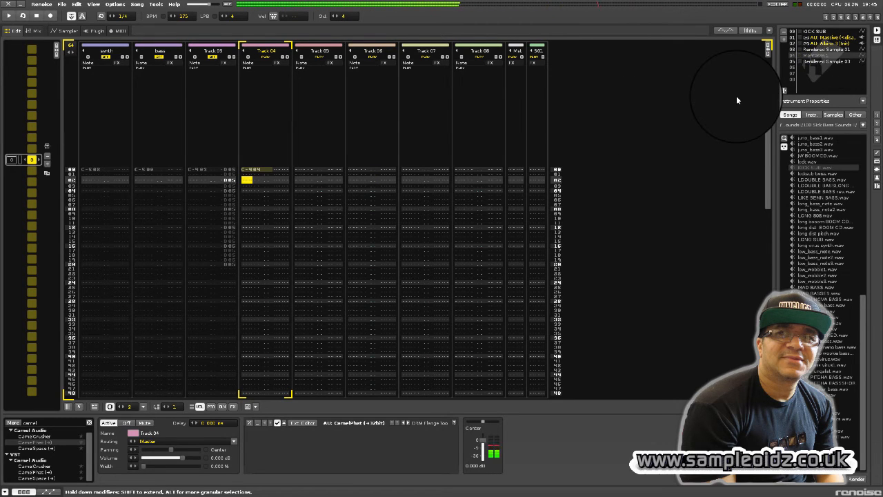
pyautogui.press('Escape')
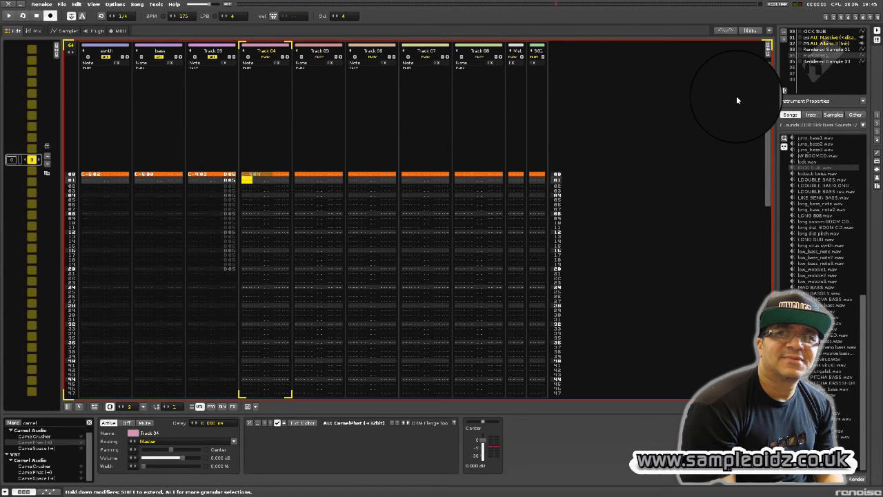
pyautogui.press('space')
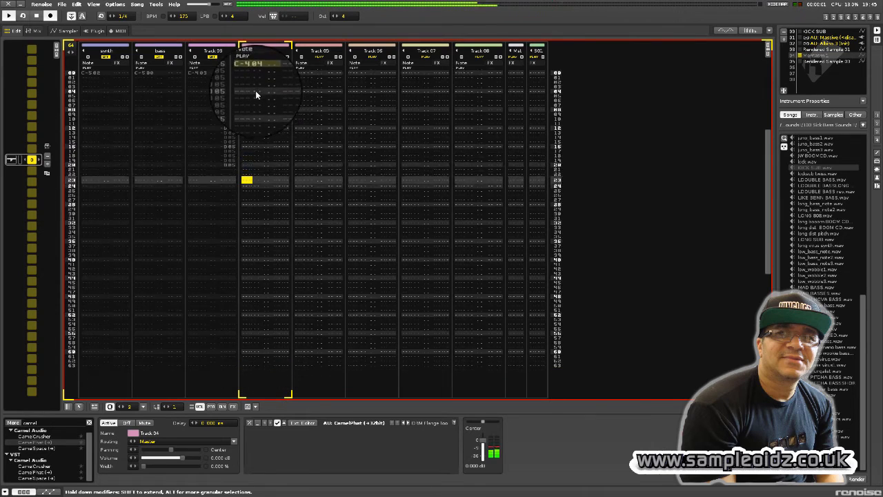
pyautogui.press('space')
# Select Track 04 from line 00 to about line 32, including the C-4 note, and render it to a sample.
pyautogui.click(249, 174)
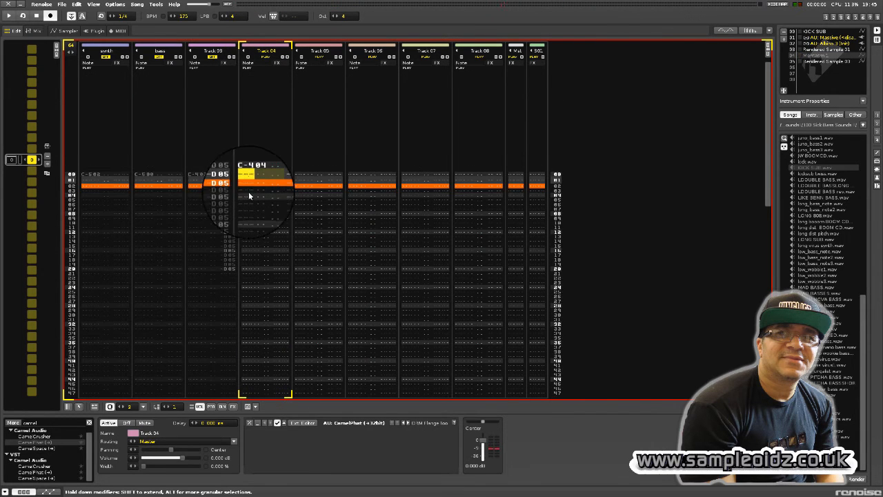
pyautogui.click(242, 173)
pyautogui.keyDown('shift'); pyautogui.click(267, 322); pyautogui.keyUp('shift')
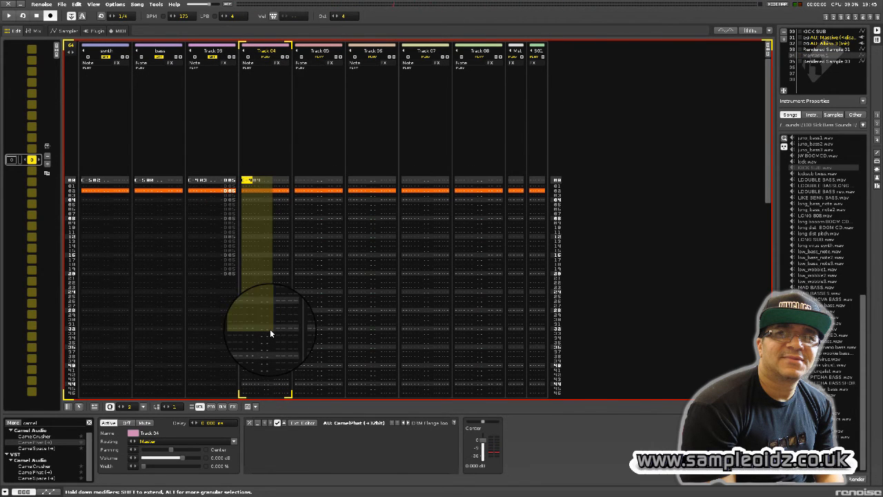
pyautogui.rightClick(247, 182)
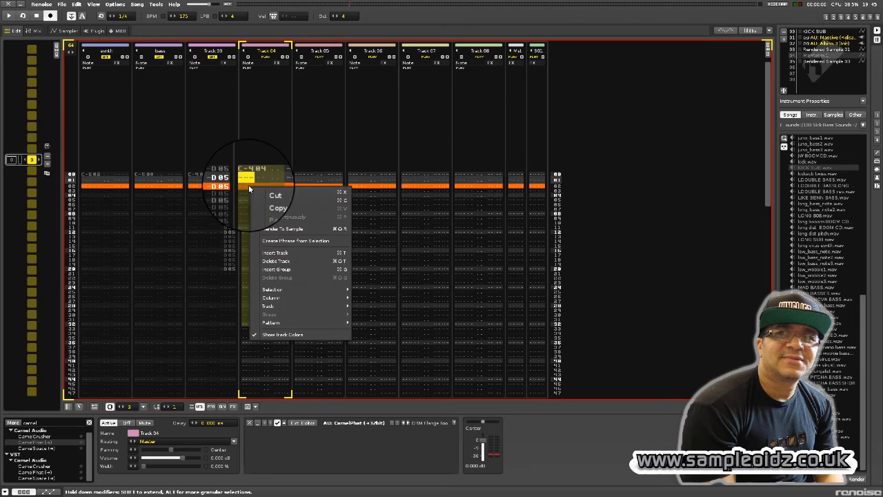
pyautogui.click(285, 230)
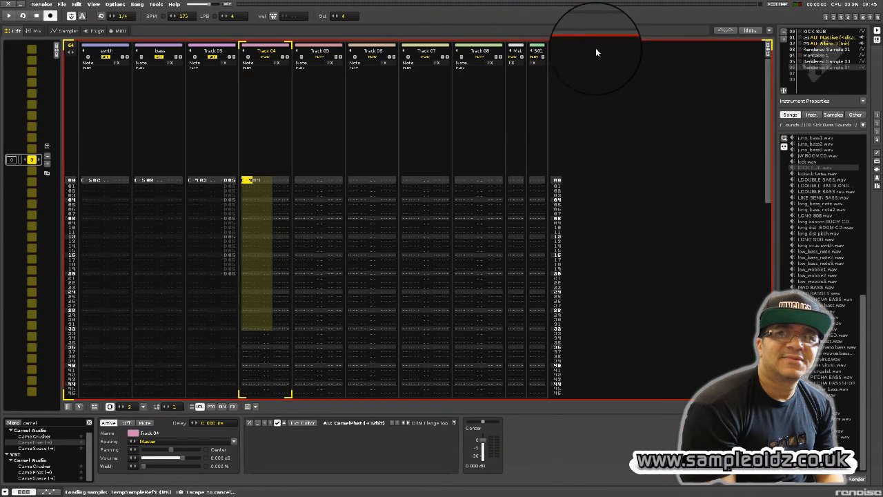
# Open the new rendered sample's waveform in the sampler and audition it with low and high notes.
pyautogui.click(840, 18)
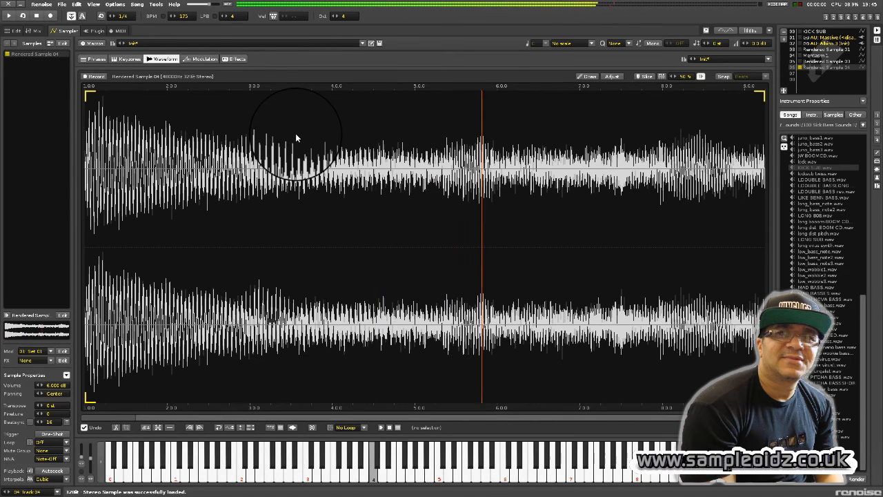
pyautogui.press('z')
pyautogui.press('e')
pyautogui.press('z')
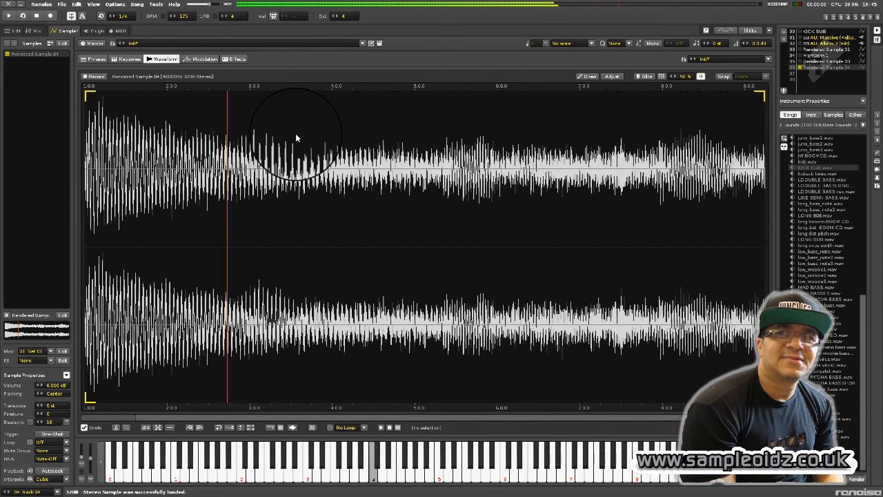
pyautogui.press('q')
pyautogui.press('e')
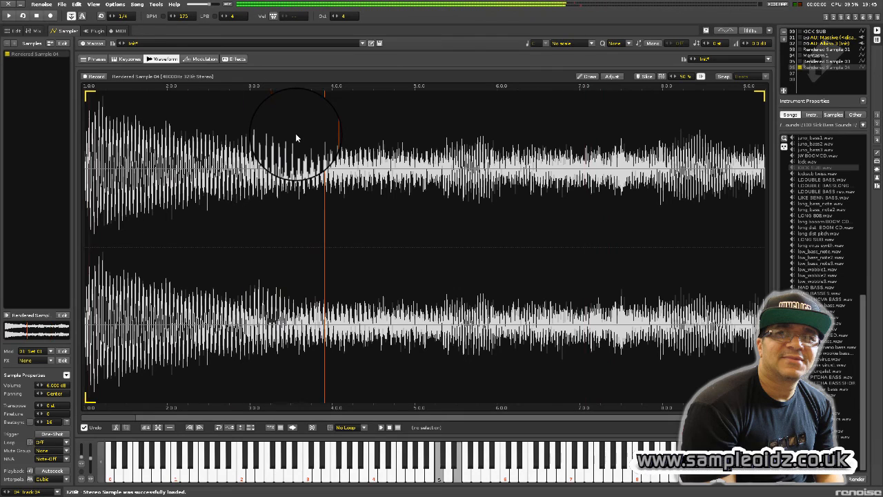
pyautogui.press('z')
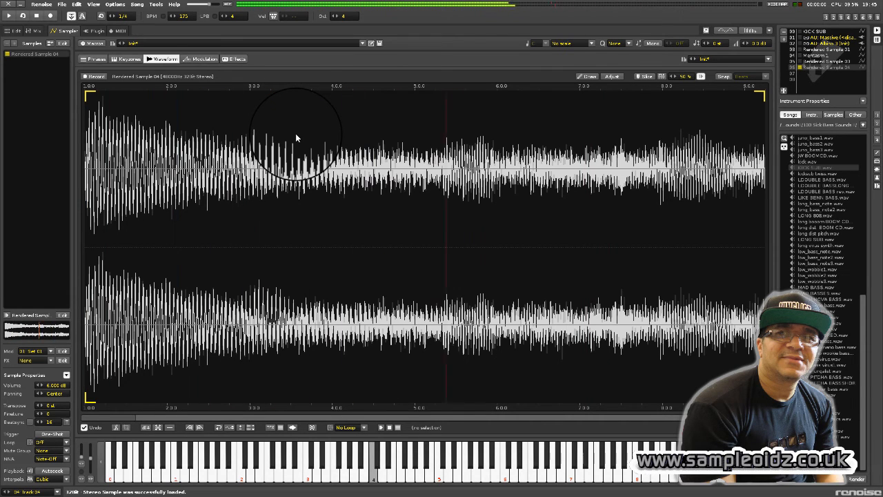
pyautogui.press('e')
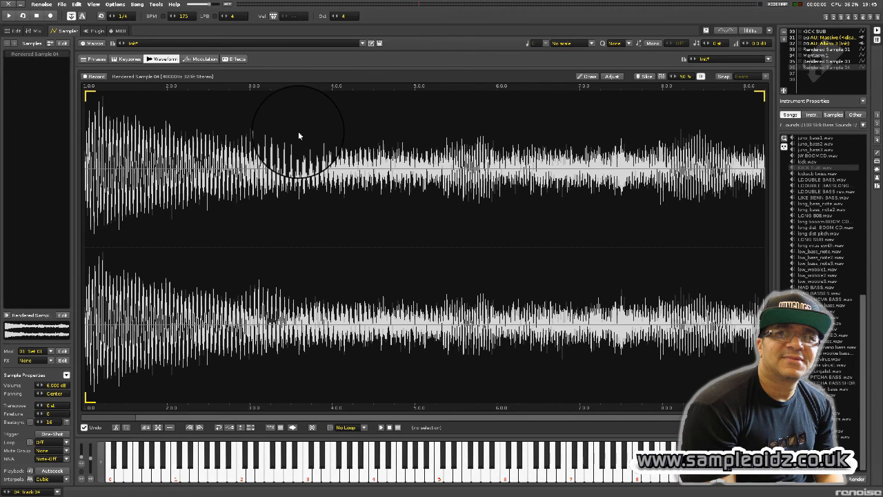
pyautogui.click(834, 18)
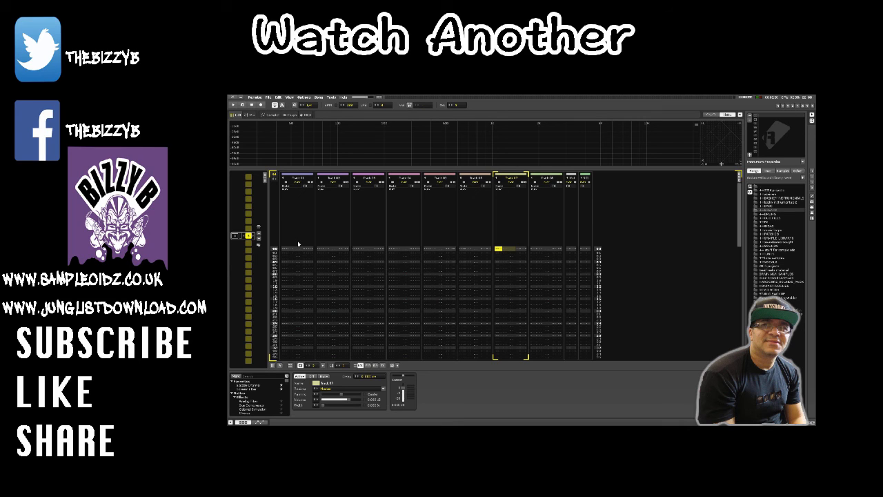
pyautogui.doubleClick(757, 187)
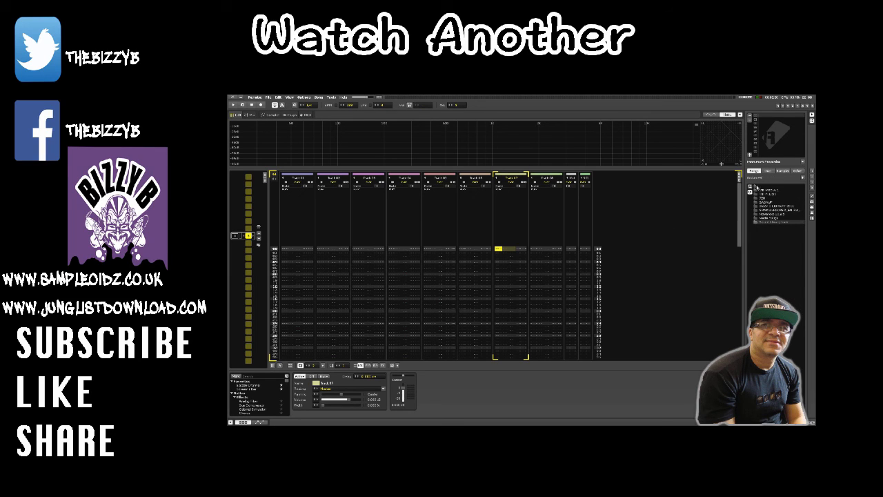
pyautogui.doubleClick(759, 222)
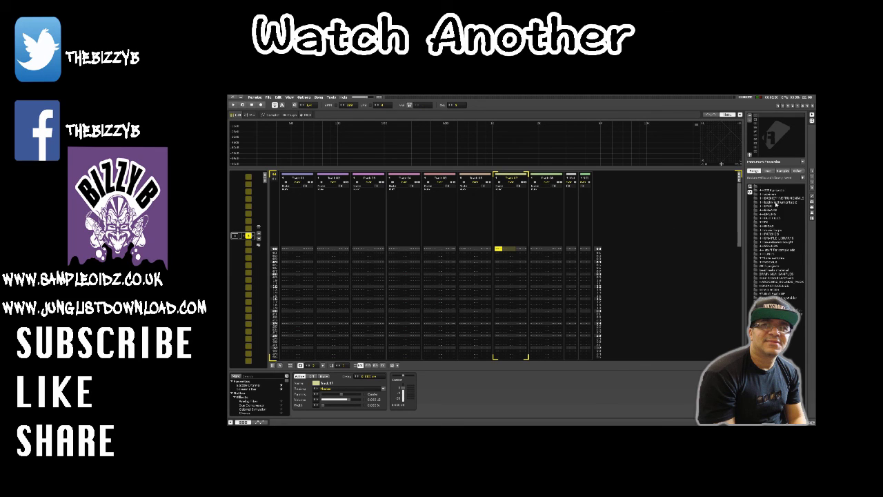
pyautogui.doubleClick(770, 210)
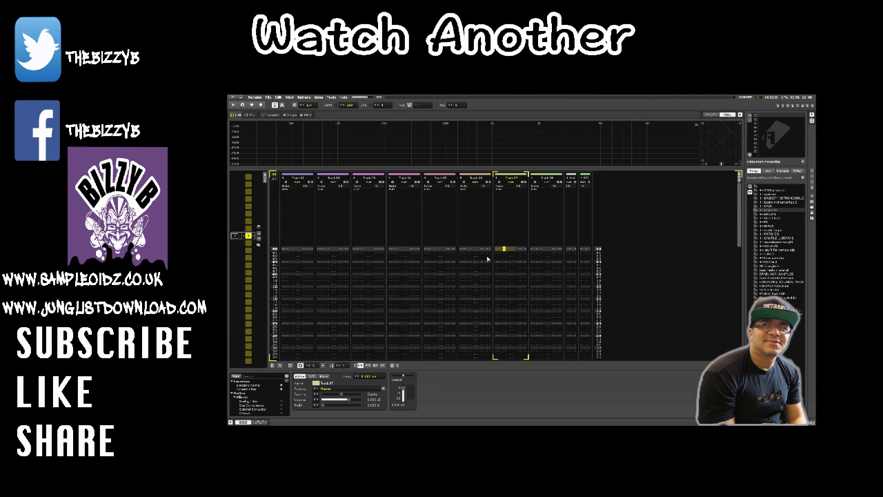